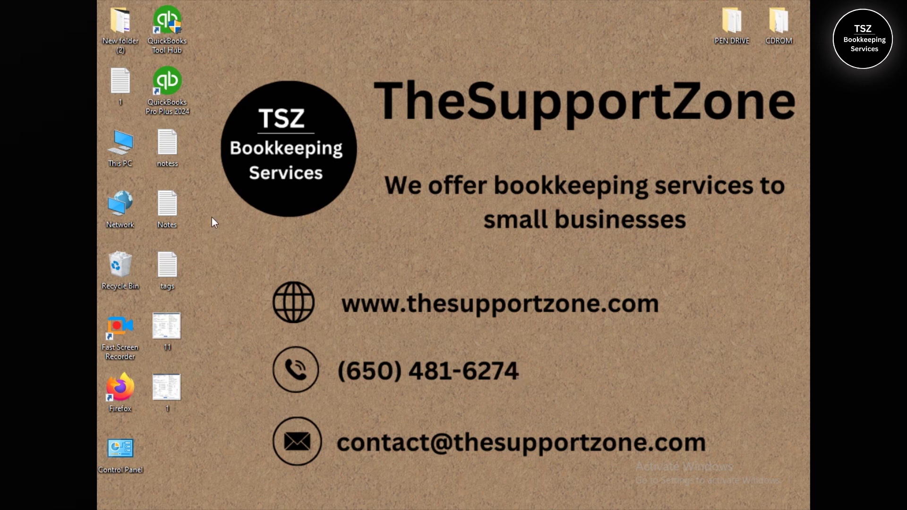
Launch QuickBooks Pro Plus 2024 and open sample_product-based business.qbw, acknowledging the sample notice
double_click(169, 84)
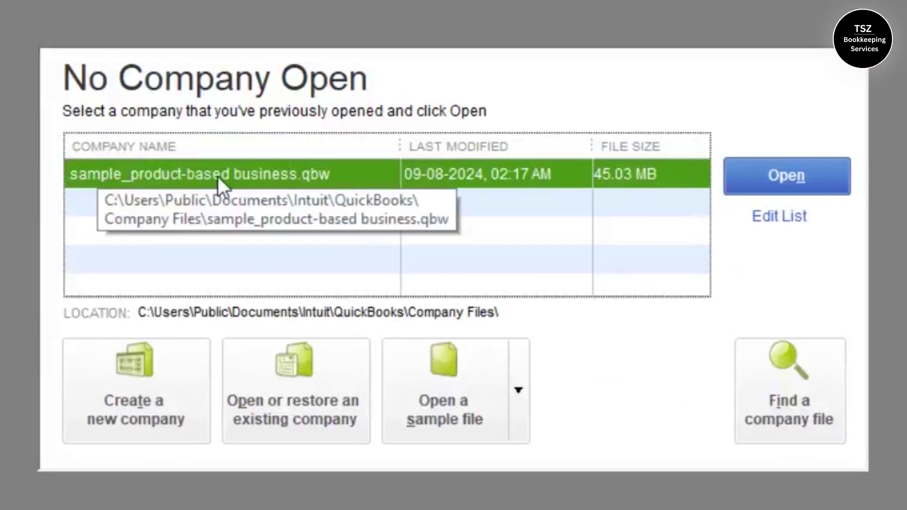
left_click(769, 173)
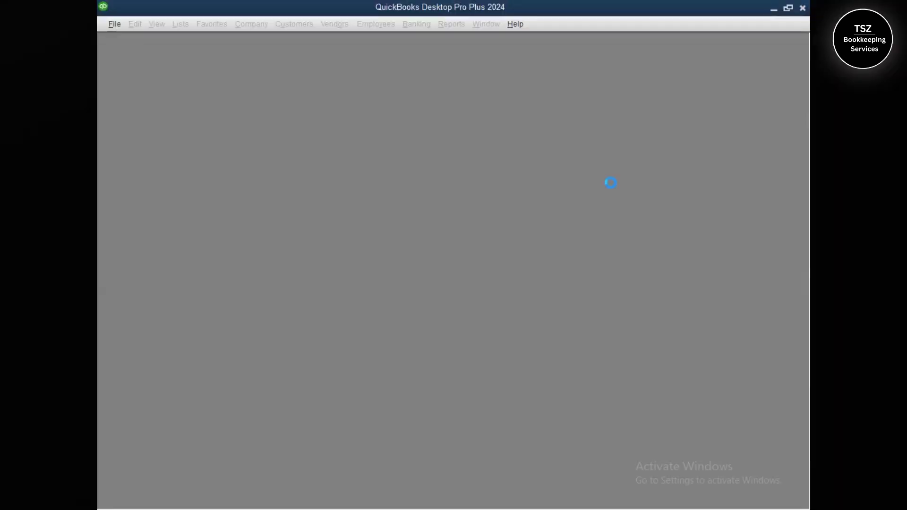
left_click(453, 238)
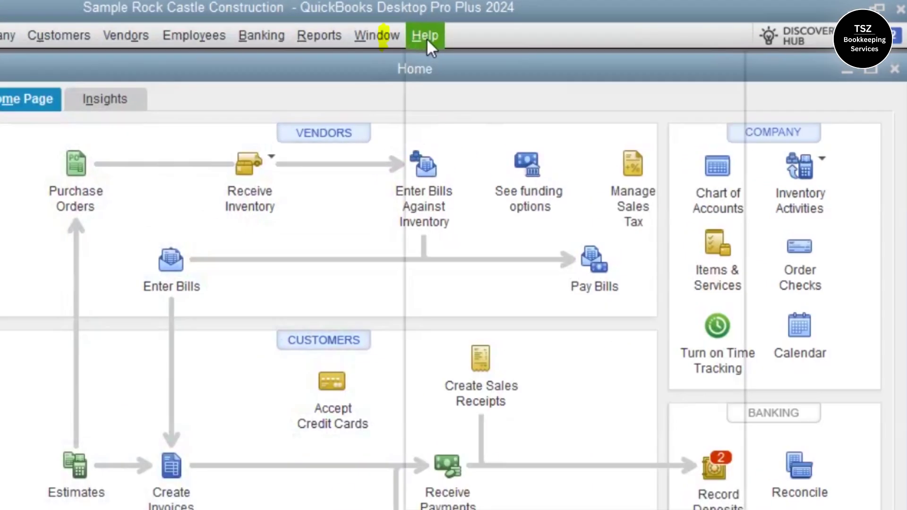
left_click(515, 23)
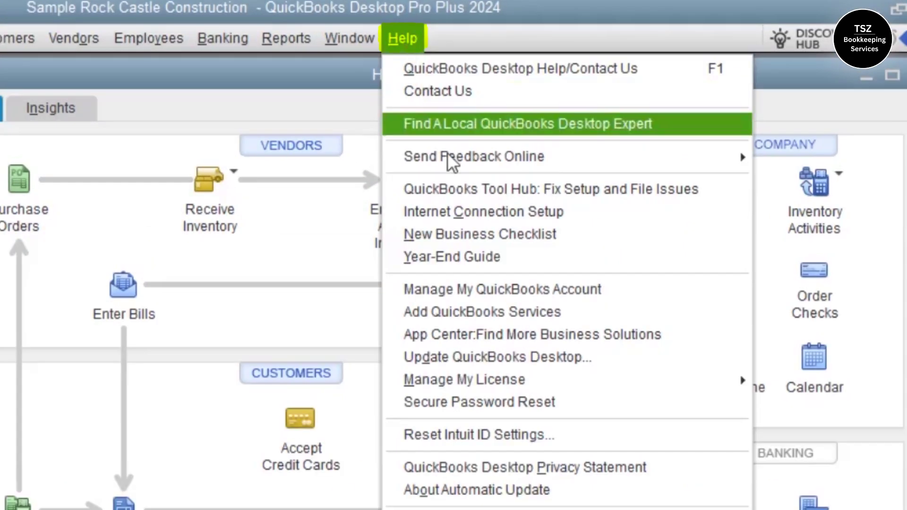
left_click(550, 198)
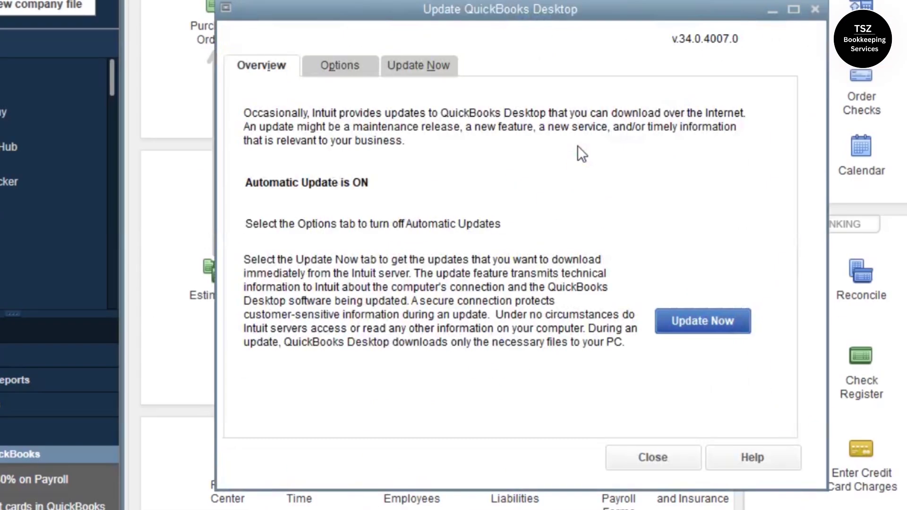
left_click(694, 325)
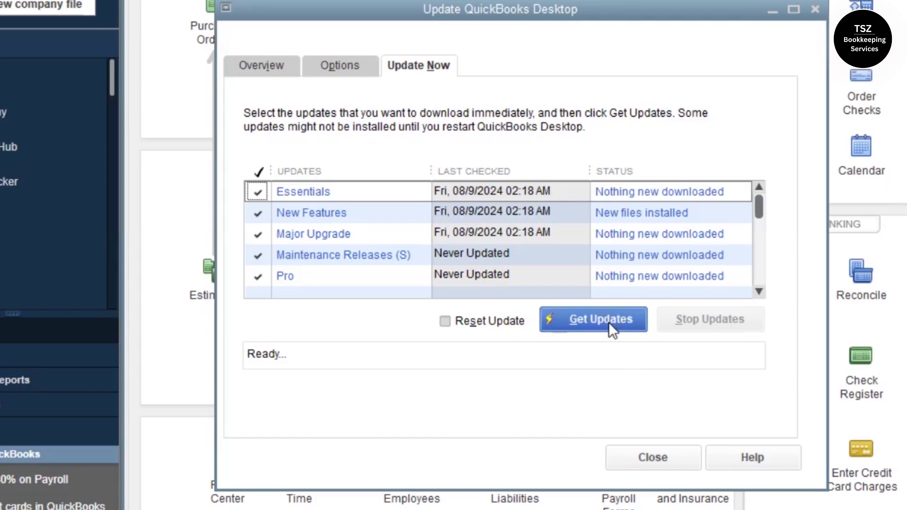
left_click(651, 460)
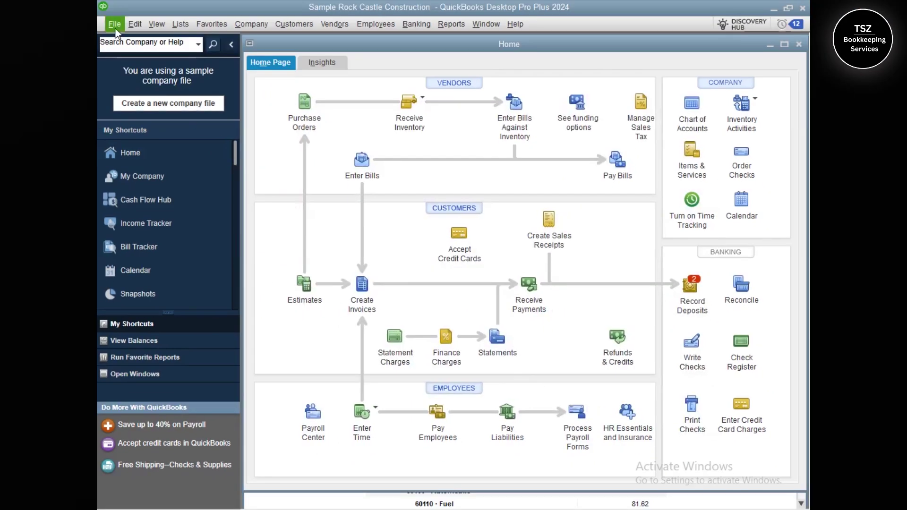
Save a local .QBB backup of the Rock Castle Construction company file to the Desktop
left_click(22, 23)
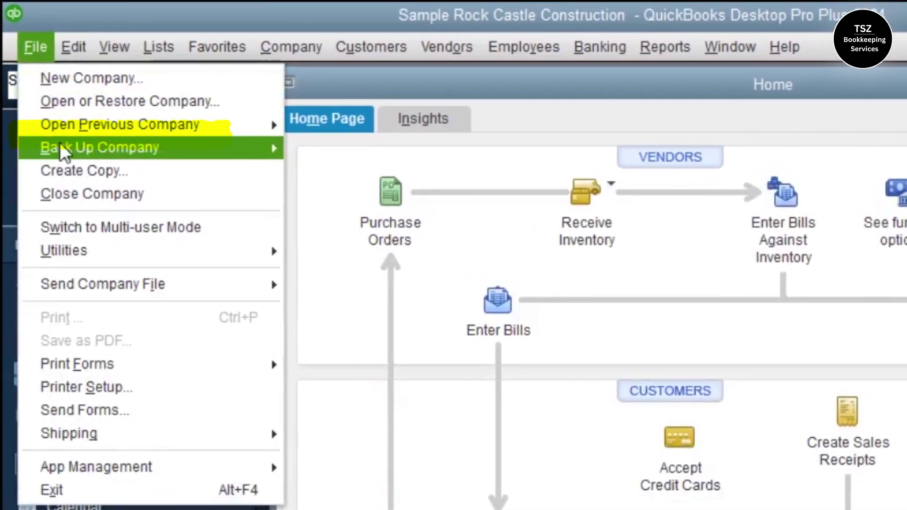
mouse_move(55, 137)
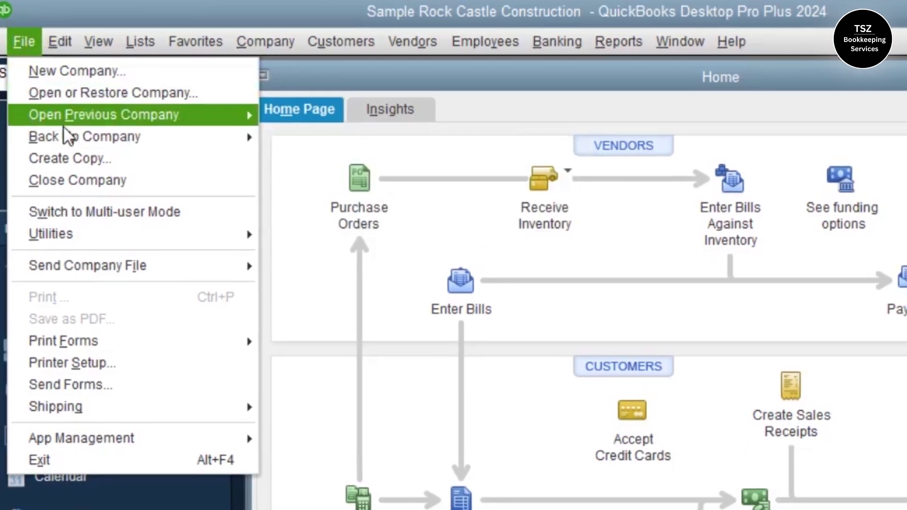
mouse_move(68, 137)
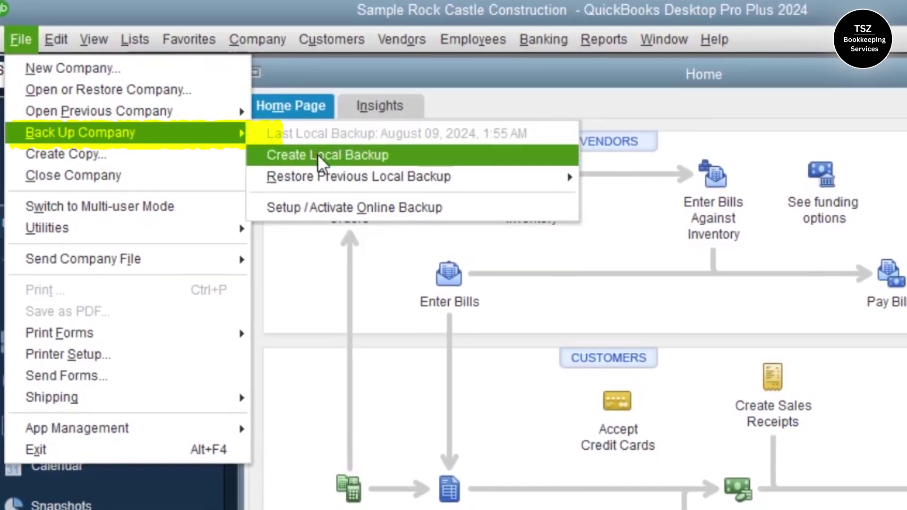
left_click(313, 153)
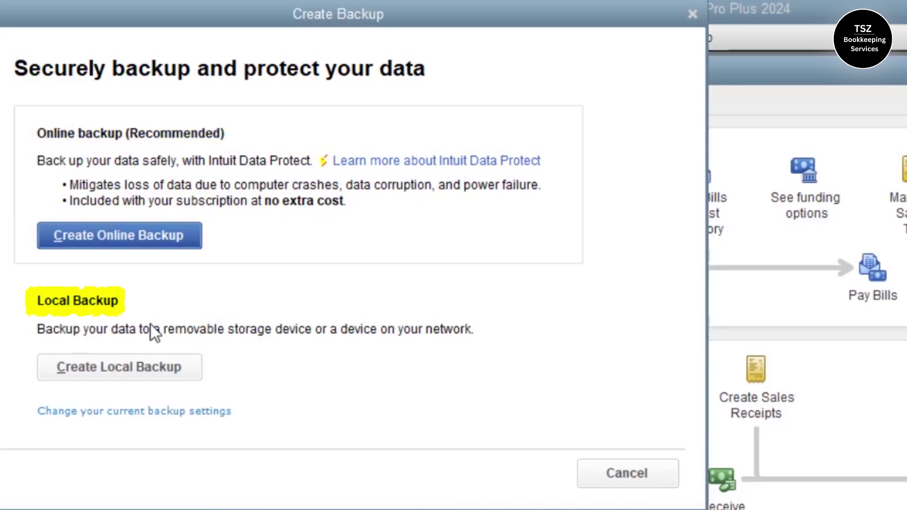
left_click(113, 365)
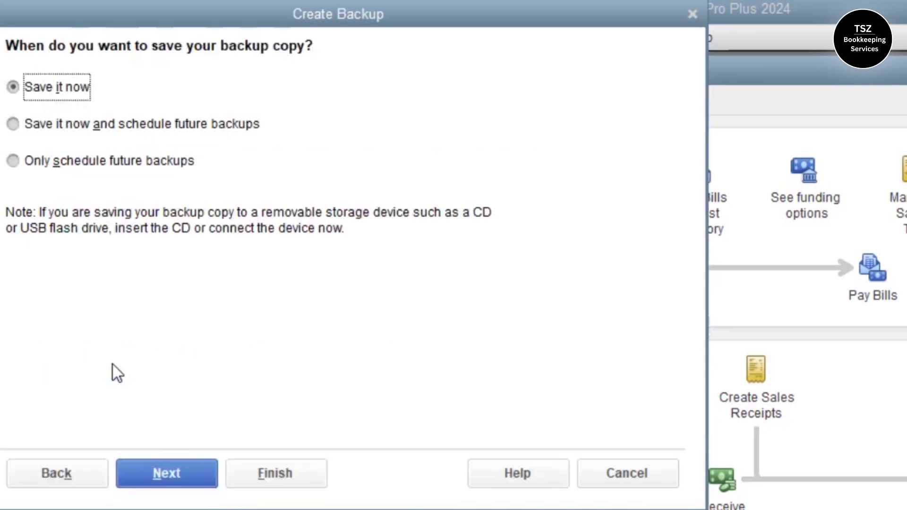
left_click(181, 470)
left_click(73, 194)
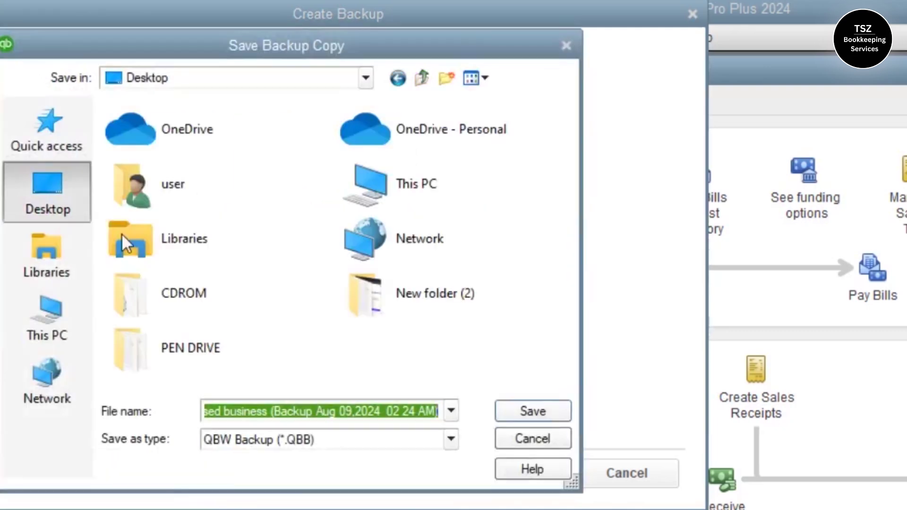
left_click(535, 409)
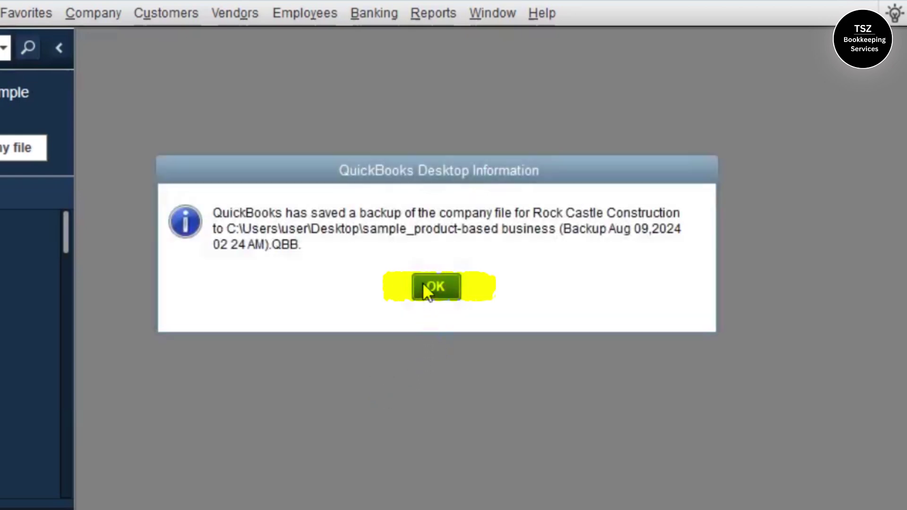
left_click(424, 285)
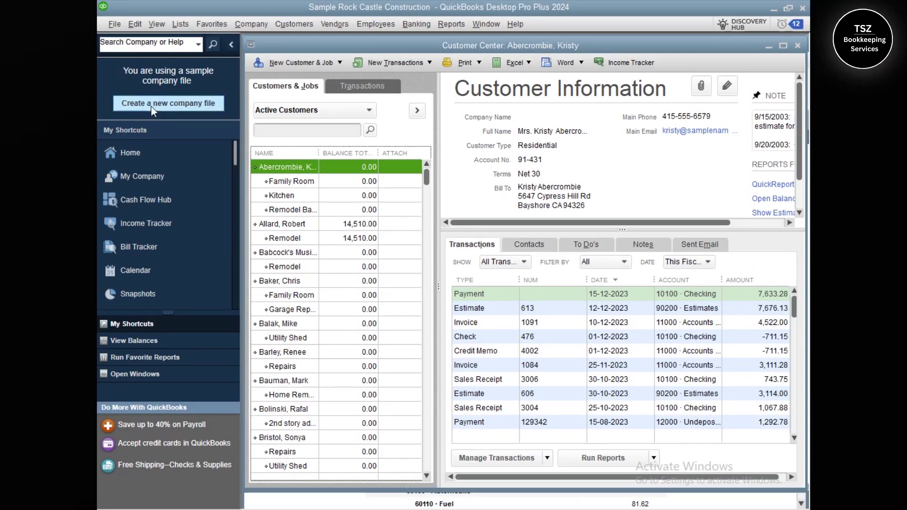
Export the Customer List via Lists to IIF Files as Customers.IIF on the Desktop
key("Escape")
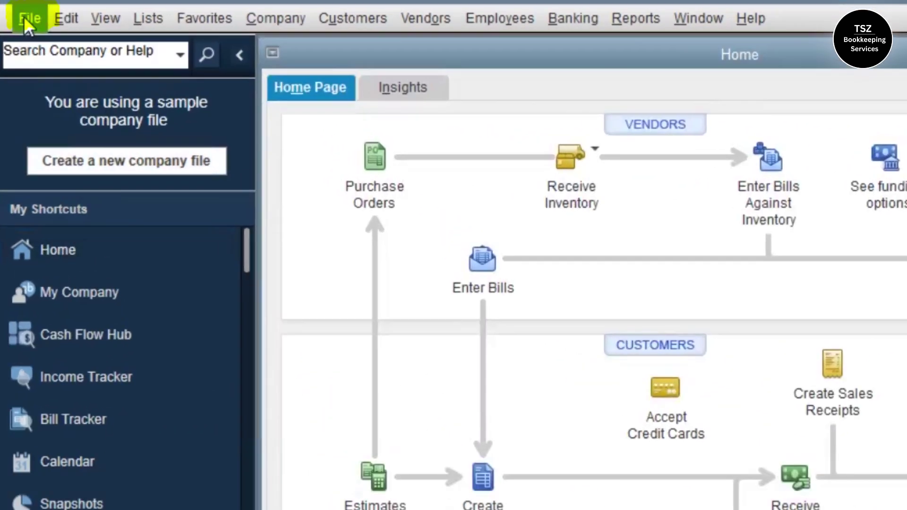
left_click(27, 24)
mouse_move(70, 215)
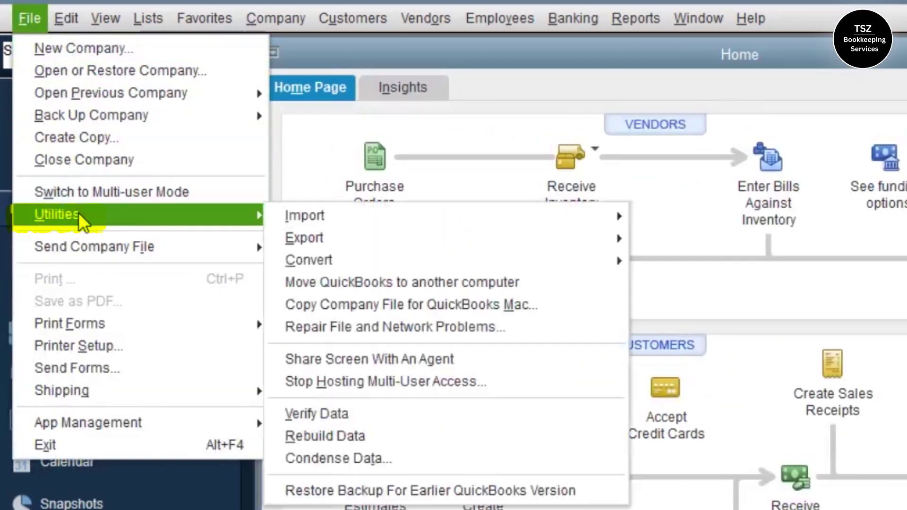
mouse_move(398, 237)
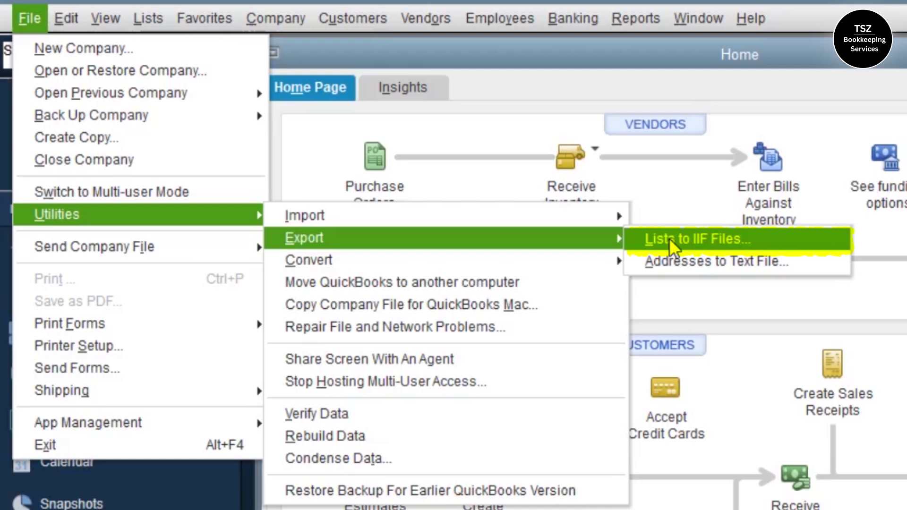
left_click(669, 238)
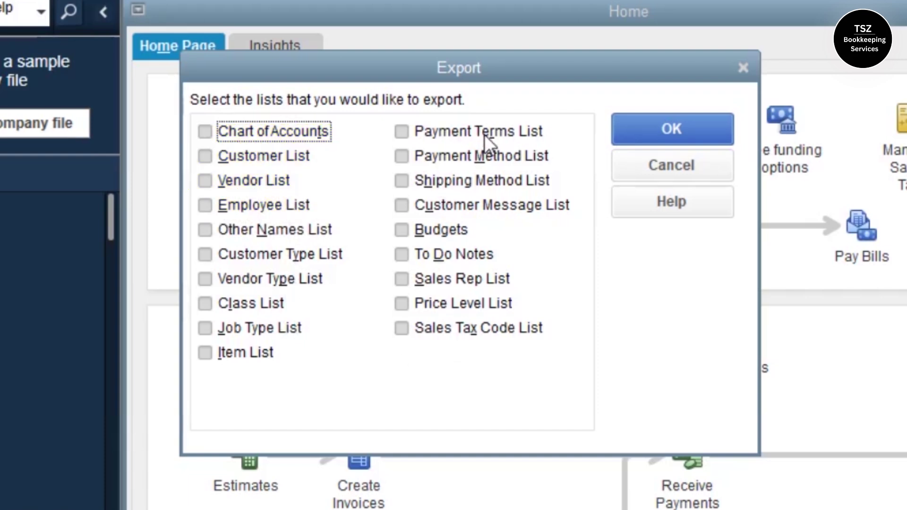
left_click(205, 157)
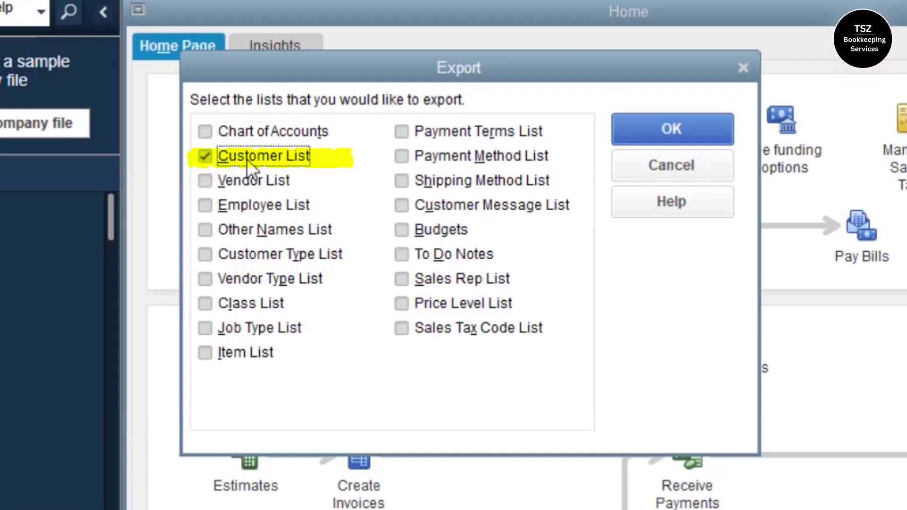
left_click(668, 122)
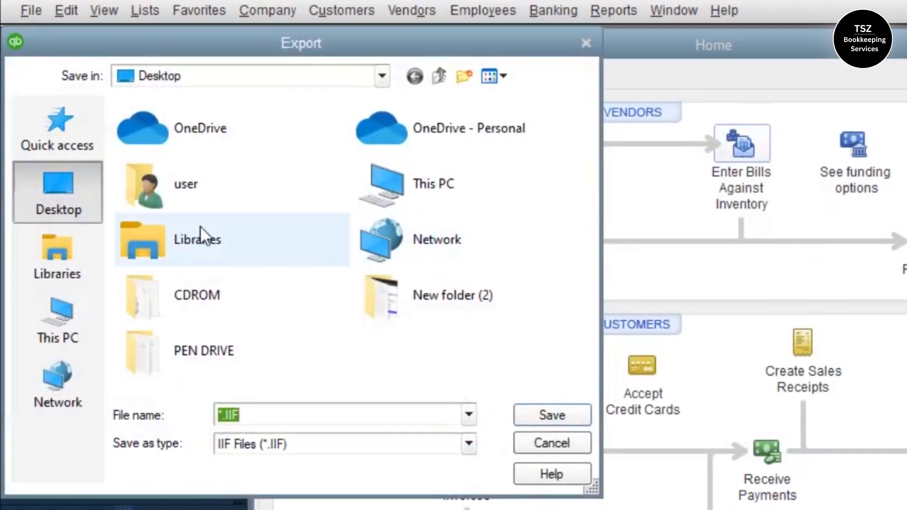
type("Customers")
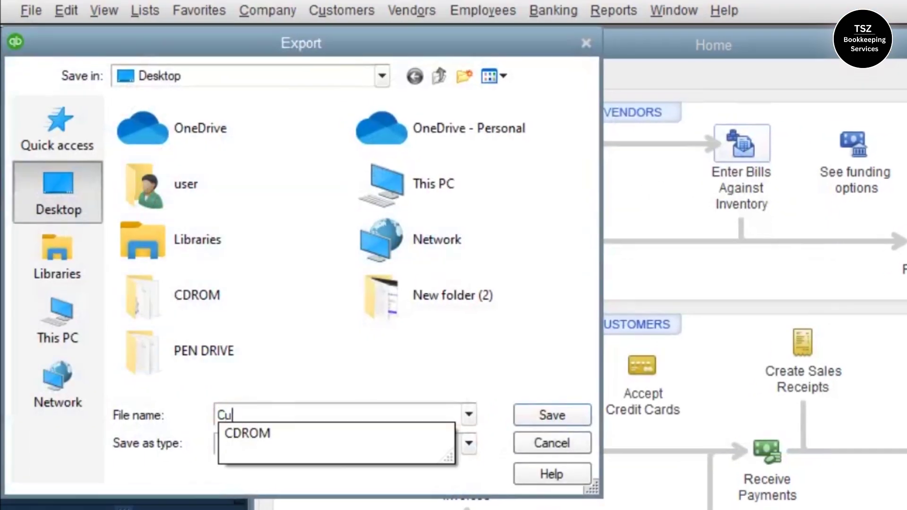
left_click(567, 417)
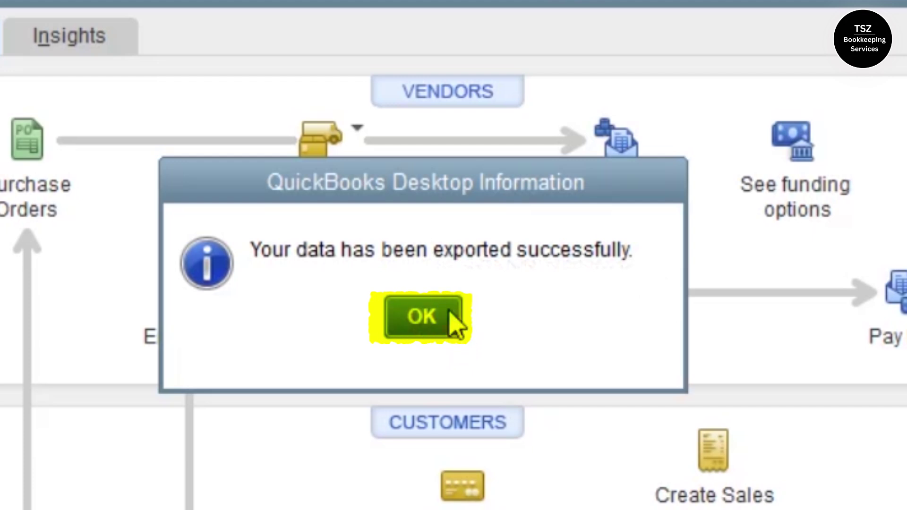
left_click(425, 316)
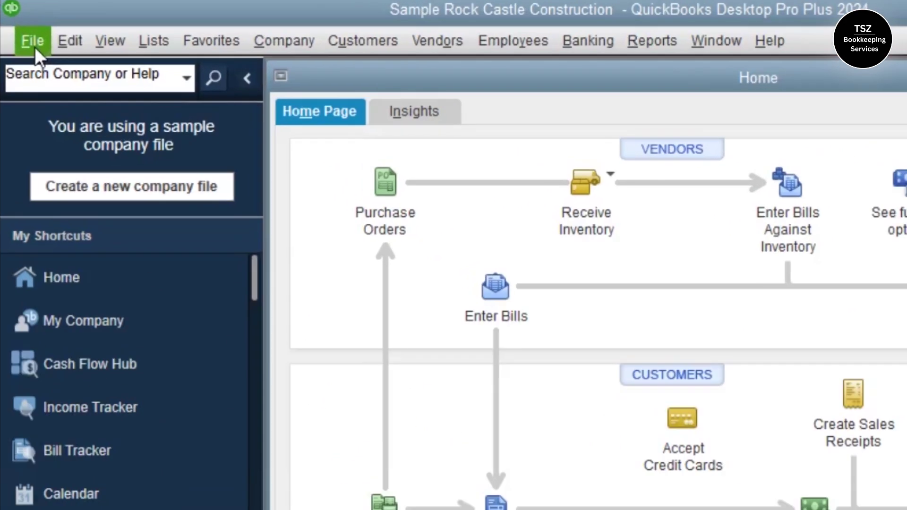
Close the sample company and begin a new company file with 'For myself (I'm the admin)'
left_click(115, 28)
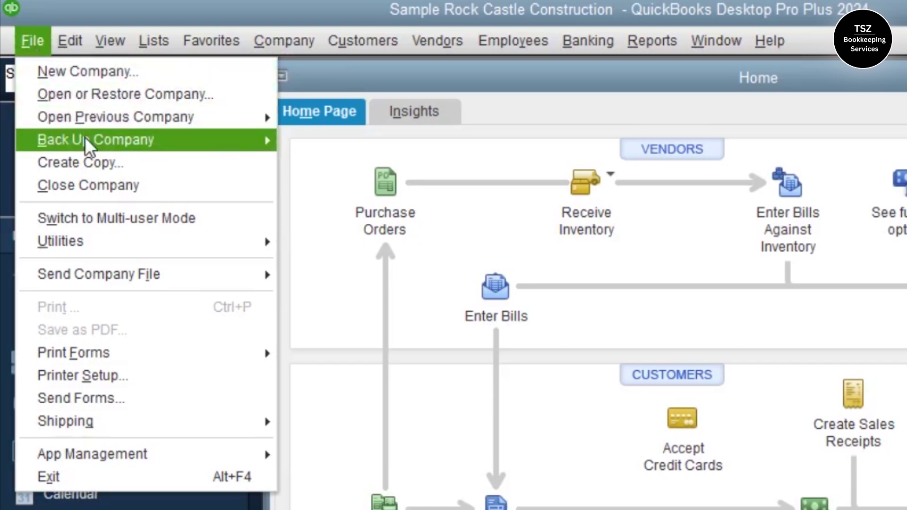
left_click(95, 185)
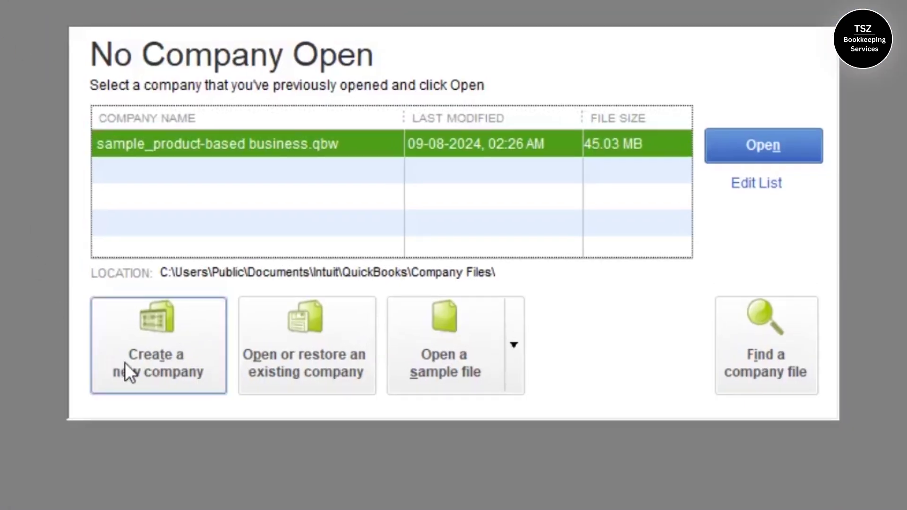
left_click(156, 355)
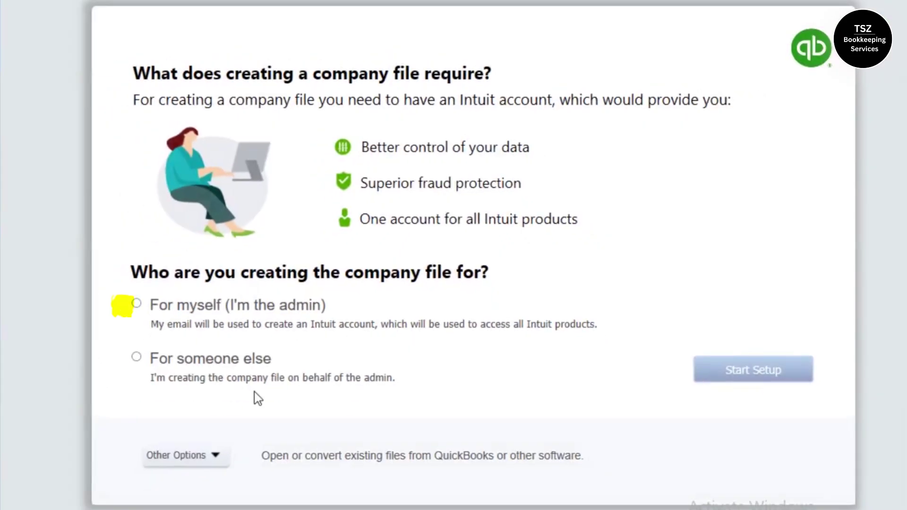
left_click(197, 307)
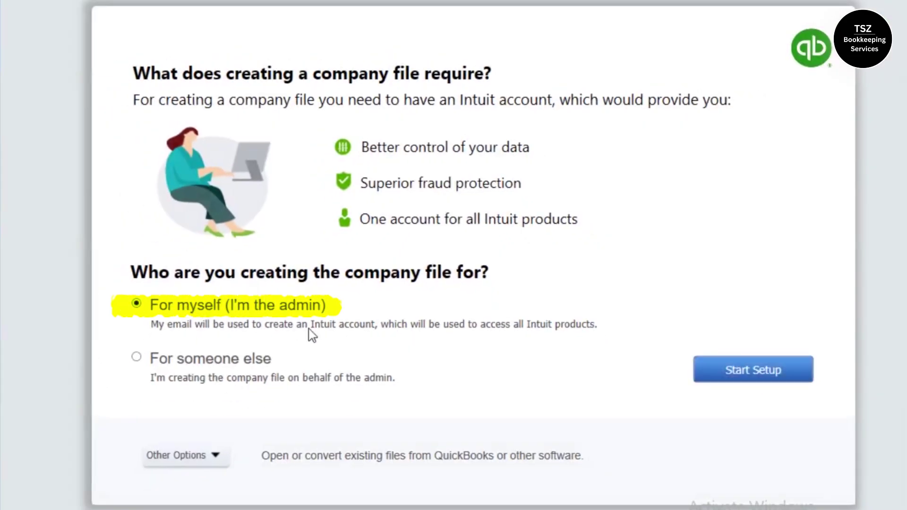
Start setup with business name TEST LLC and industry Construction General Contractor
left_click(762, 369)
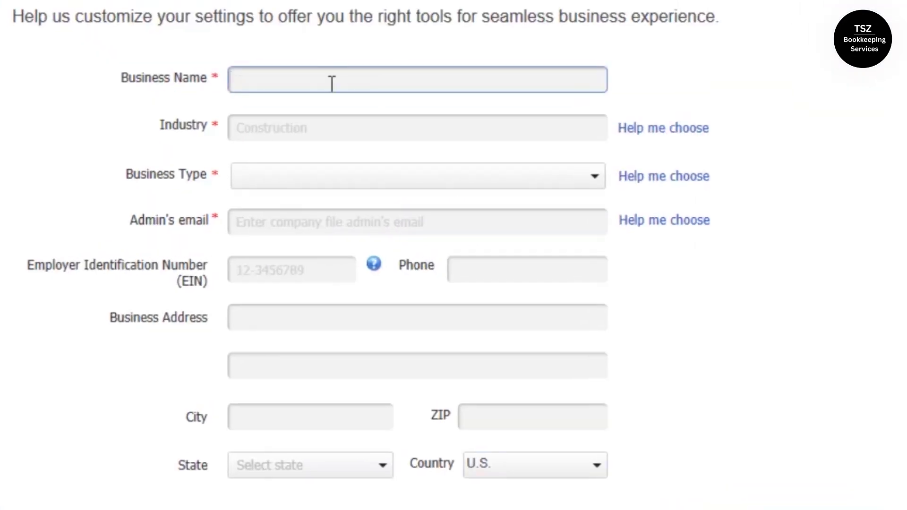
type("TEST LLC")
left_click(283, 124)
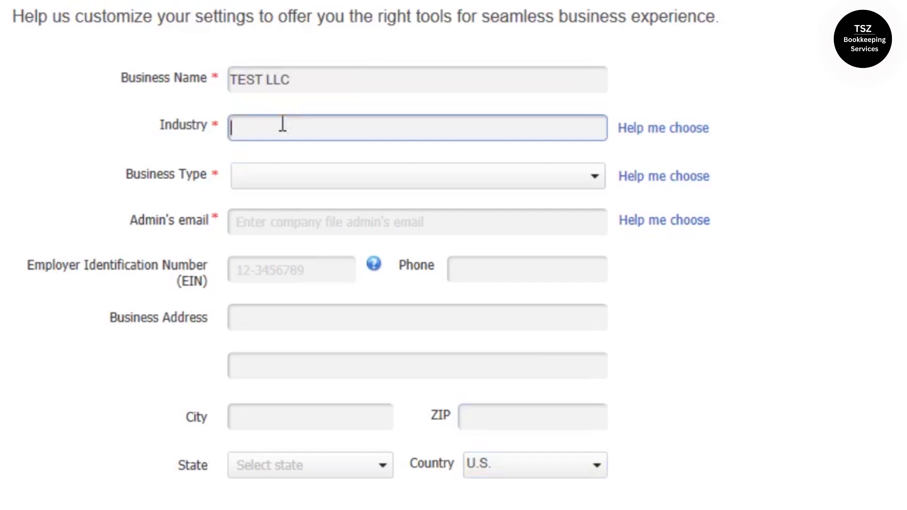
type("C")
left_click(322, 177)
Set the business type to Sole Proprietorship and enter the admin's email address
left_click(321, 181)
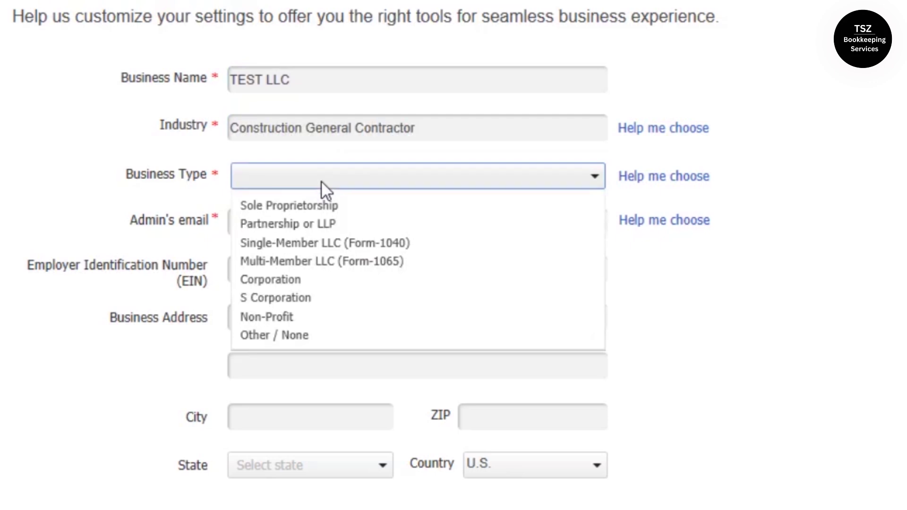
left_click(310, 205)
left_click(264, 227)
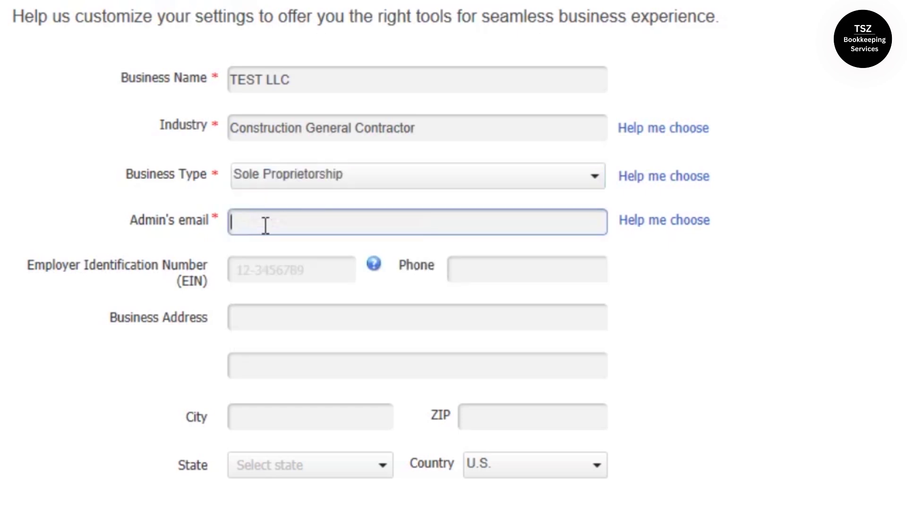
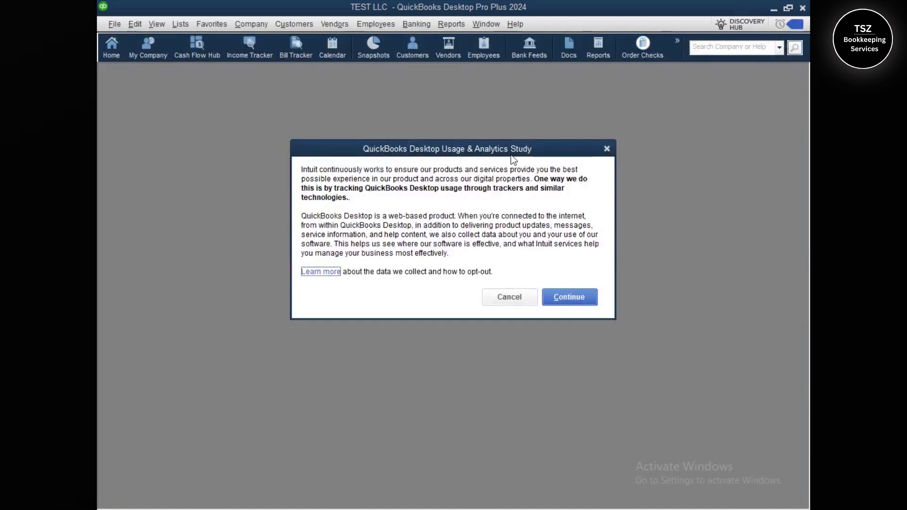
Decline the Usage & Analytics Study, close the Discover features popup, and start working in TEST LLC
left_click(521, 297)
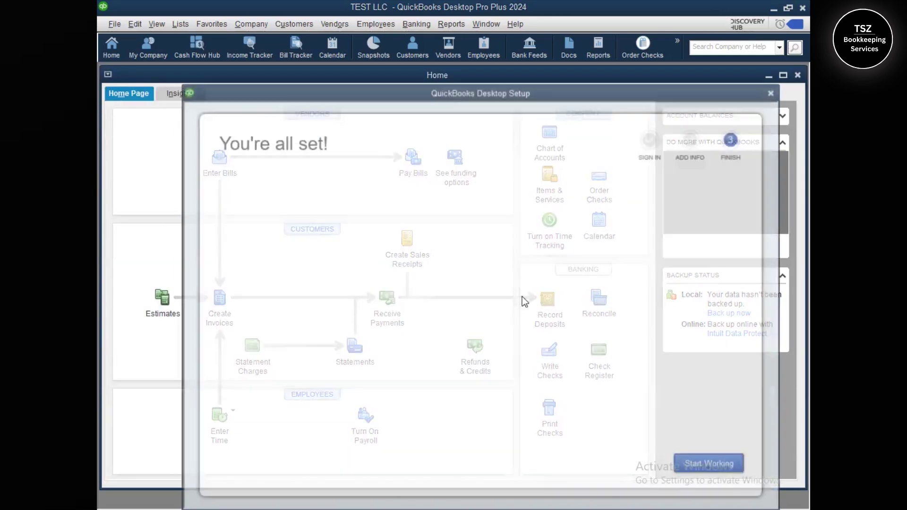
left_click(712, 467)
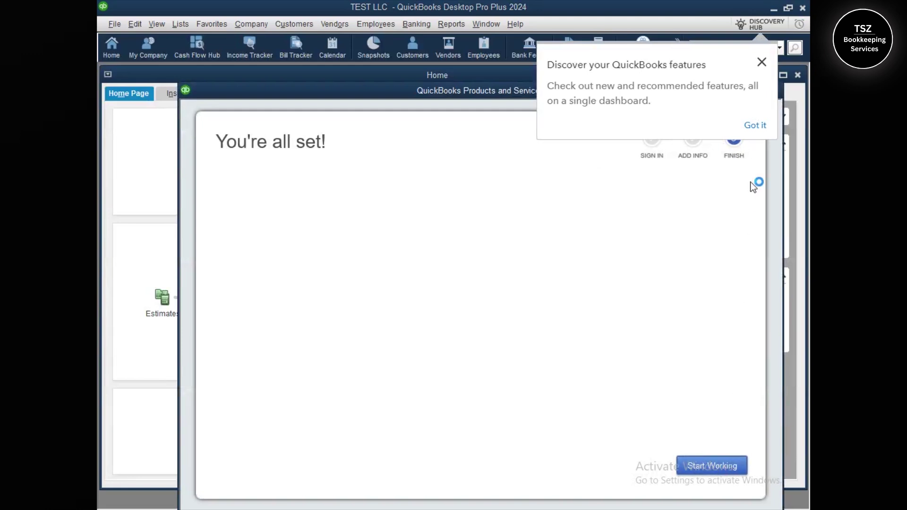
left_click(762, 63)
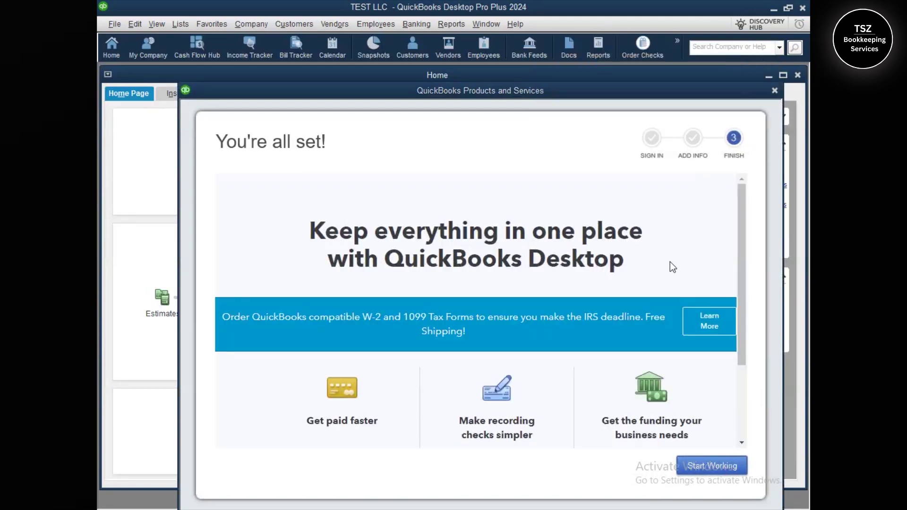
left_click(727, 467)
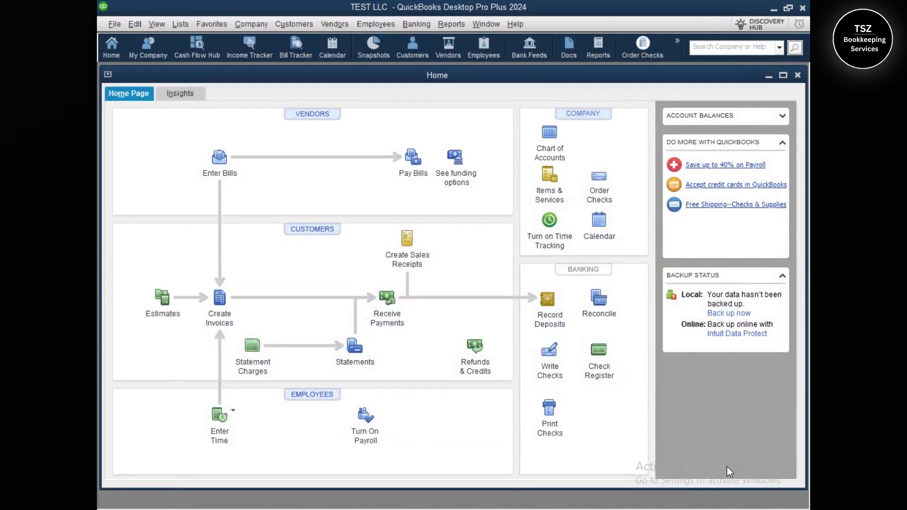
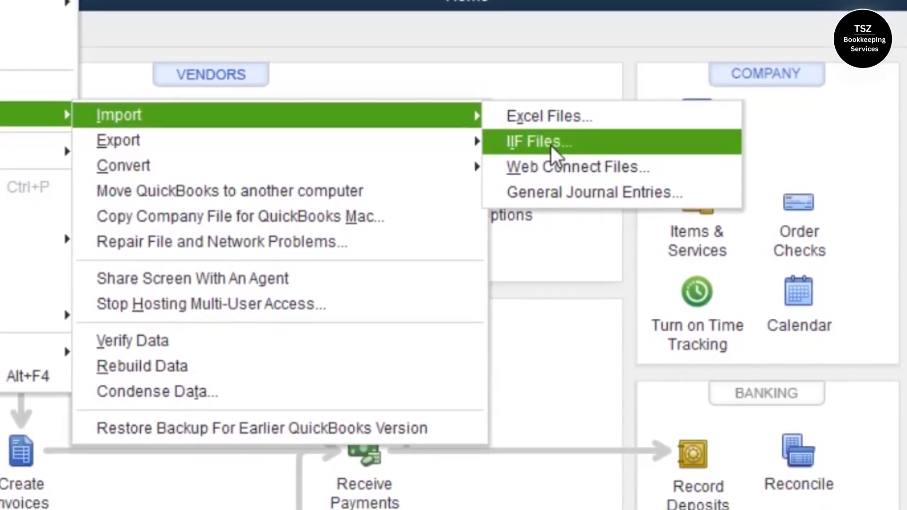
Start an IIF file import, letting all windows close, then cancel at the file picker
left_click(551, 146)
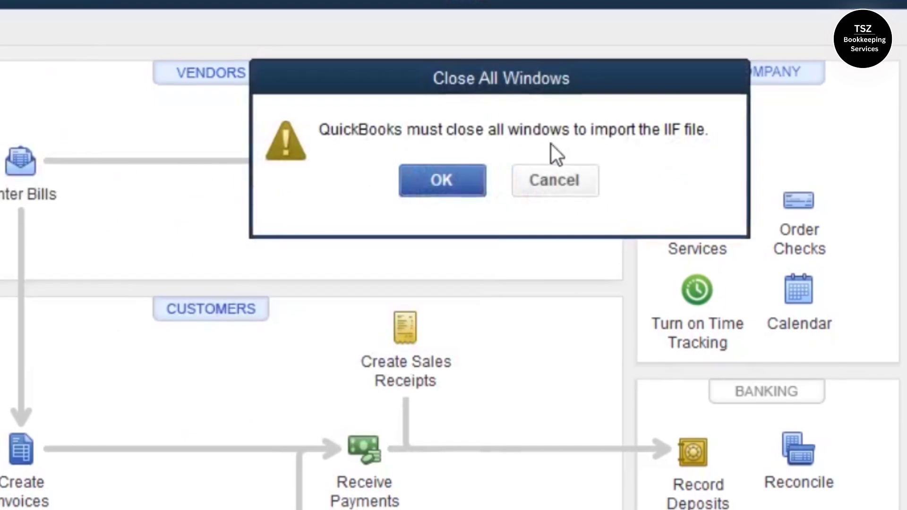
left_click(447, 182)
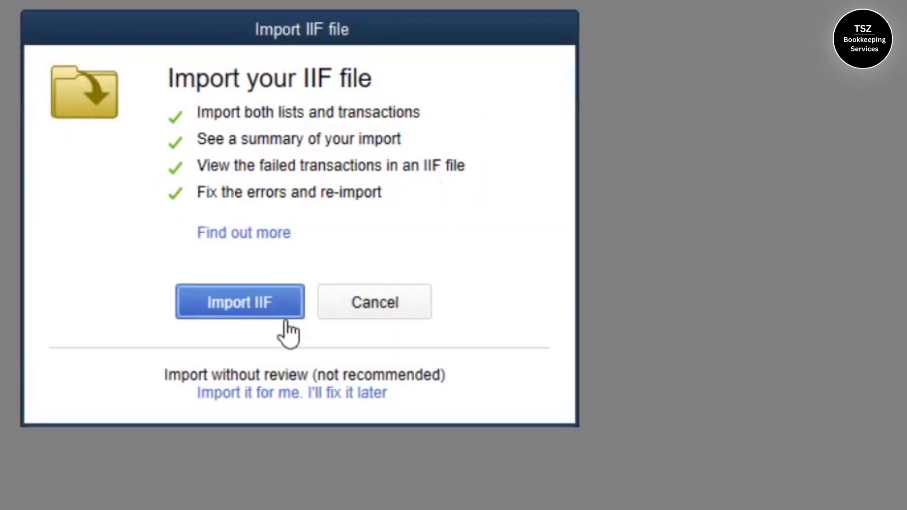
left_click(223, 313)
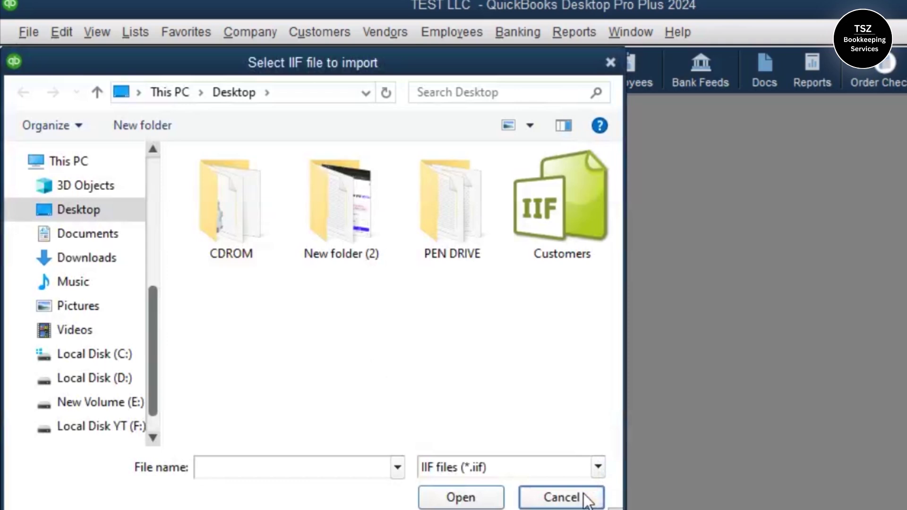
left_click(585, 499)
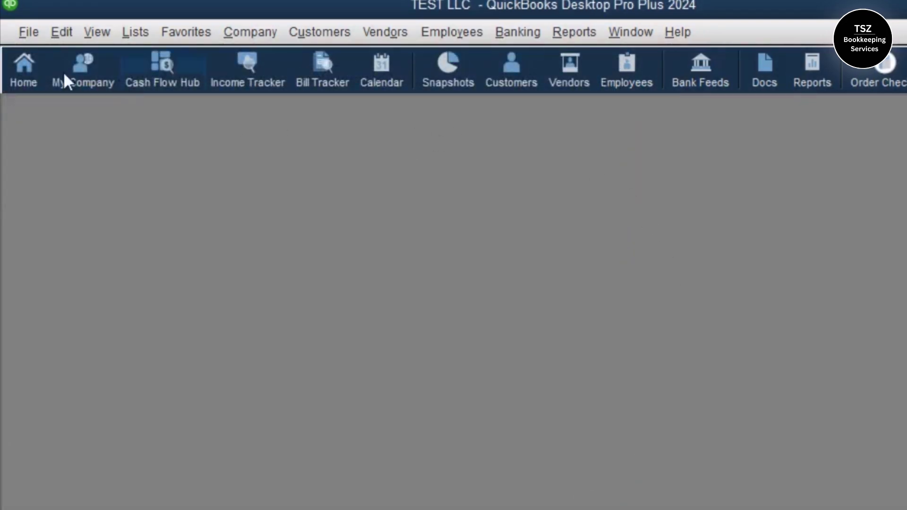
Filter the Customer Center to All Customers, confirm the list is empty, and return Home
left_click(21, 74)
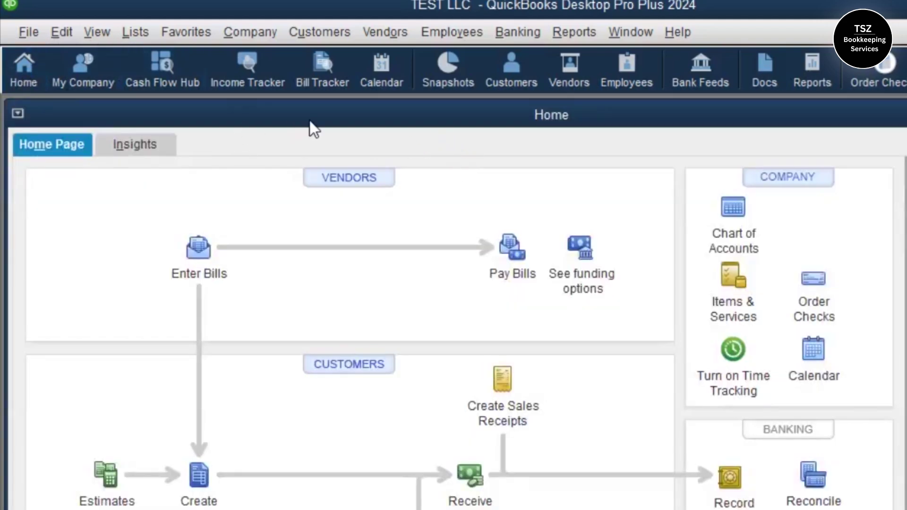
left_click(334, 30)
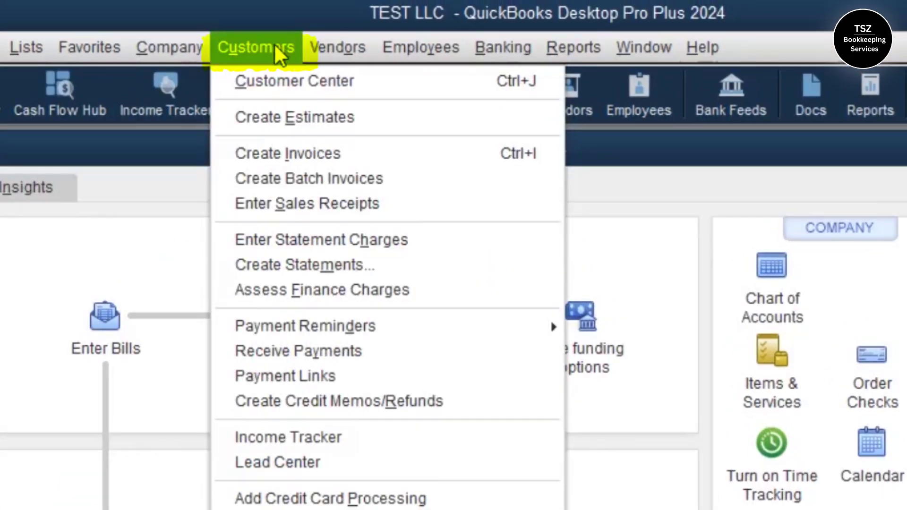
left_click(282, 83)
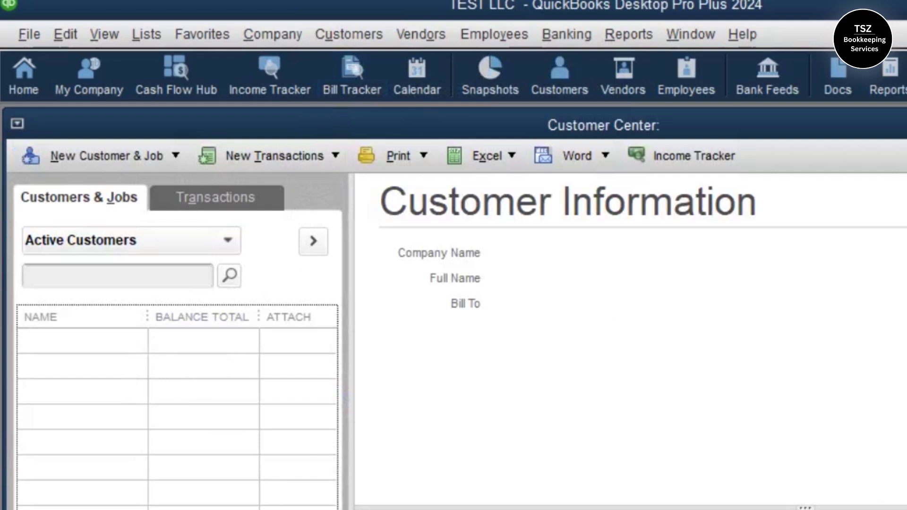
left_click(124, 241)
left_click(112, 274)
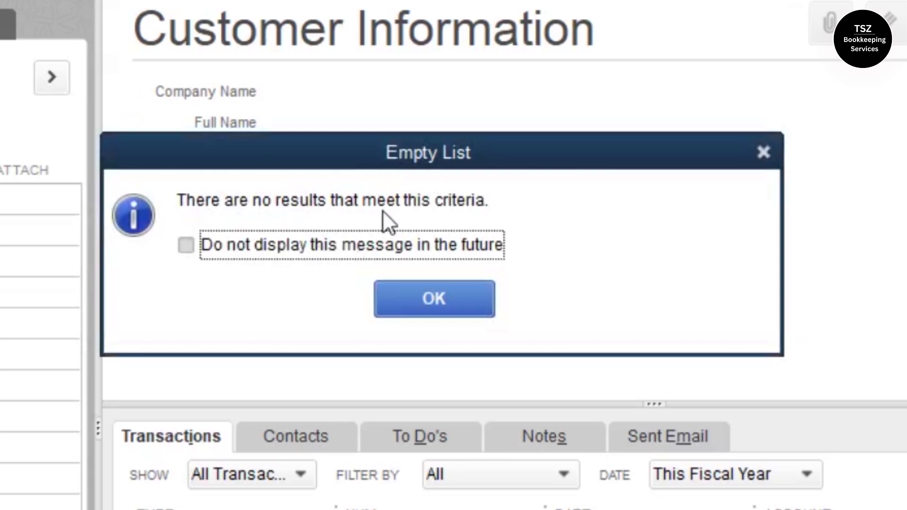
left_click(433, 297)
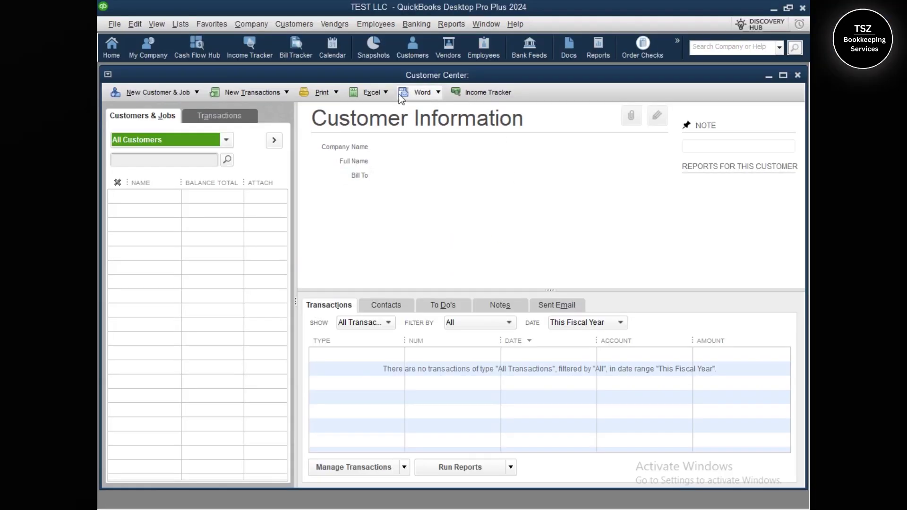
left_click(111, 47)
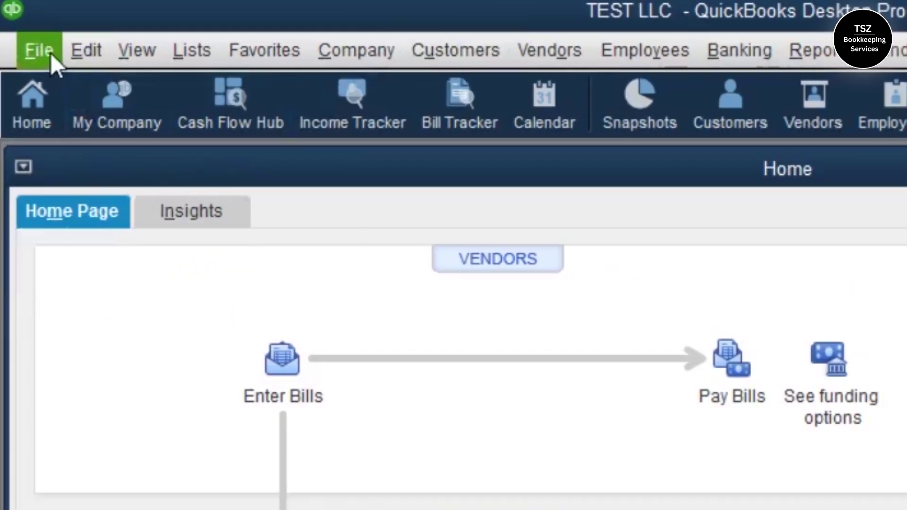
Import the Customers IIF file from the Desktop using 'Import it for me. I'll fix it later'
left_click(114, 24)
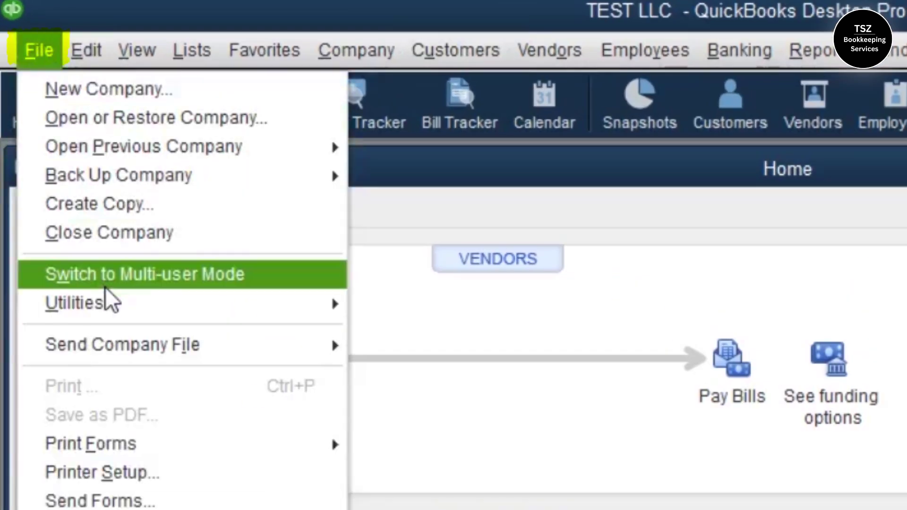
mouse_move(145, 134)
mouse_move(396, 305)
left_click(886, 336)
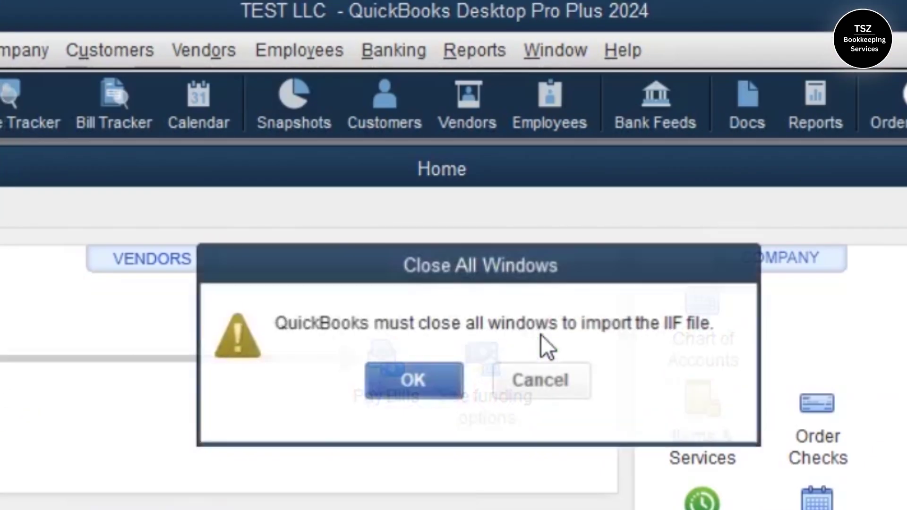
left_click(430, 374)
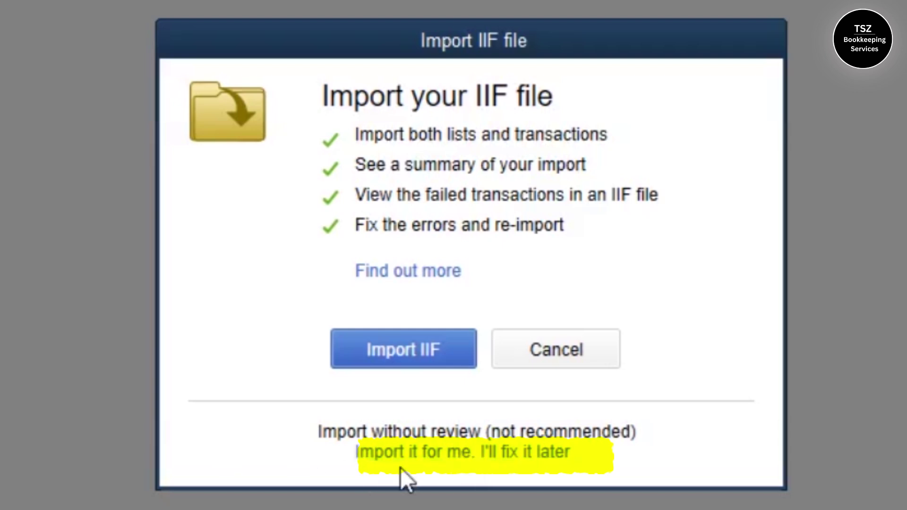
left_click(391, 454)
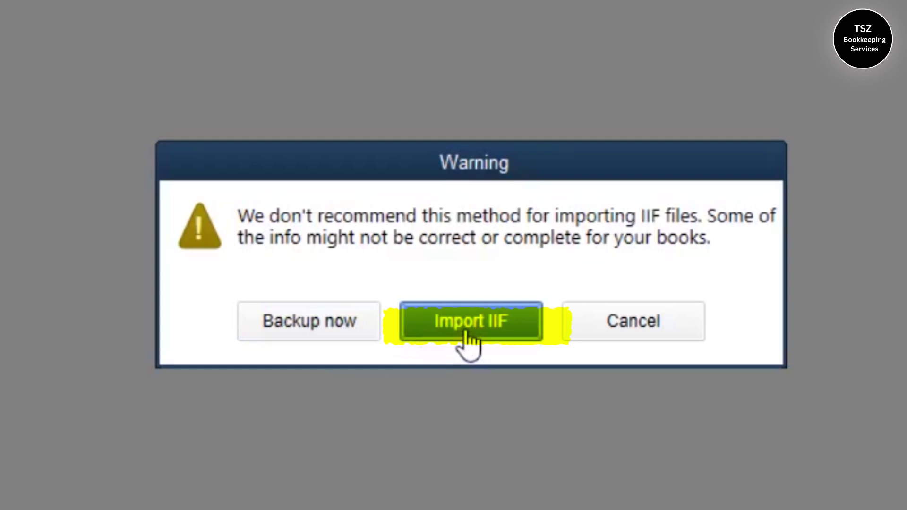
left_click(469, 336)
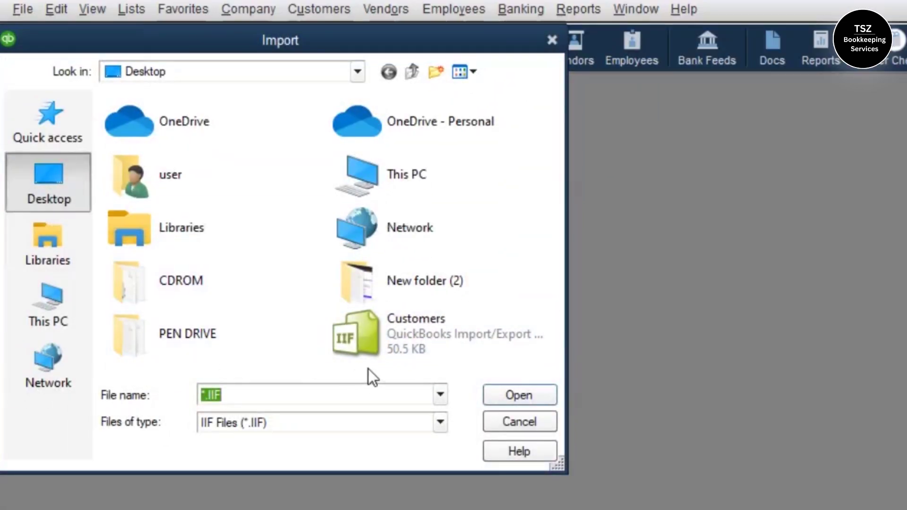
left_click(429, 339)
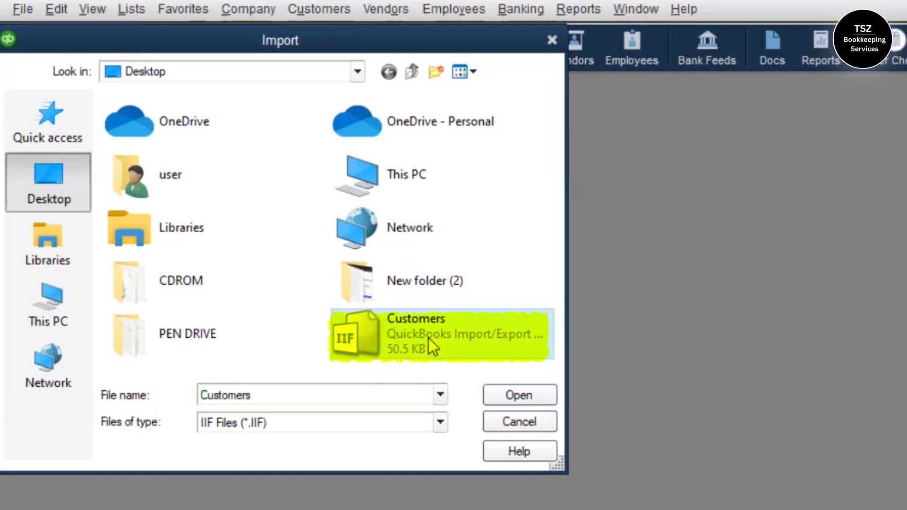
left_click(526, 395)
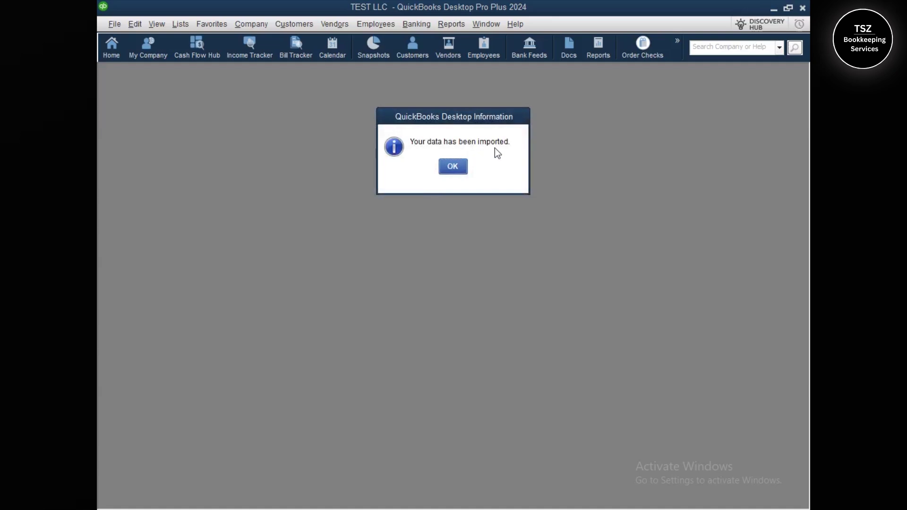
Acknowledge the import and show All Customers in the Customer Center
left_click(459, 167)
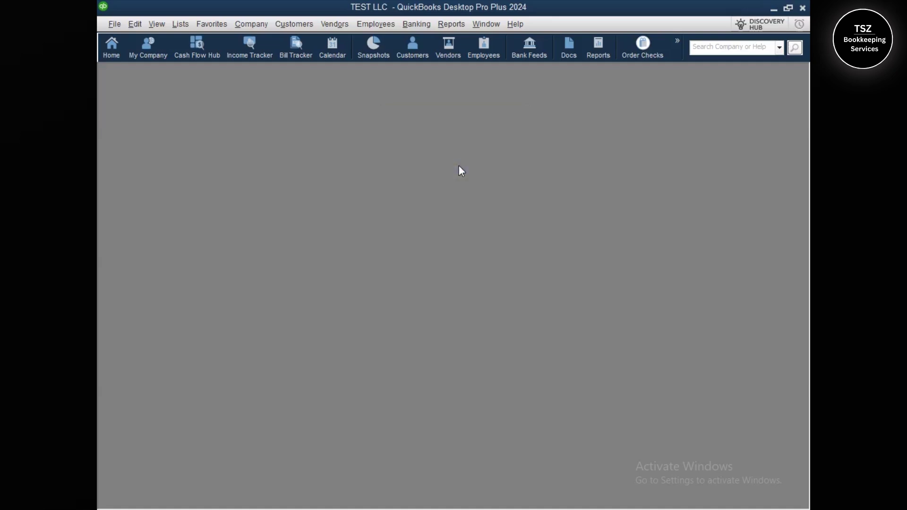
left_click(113, 47)
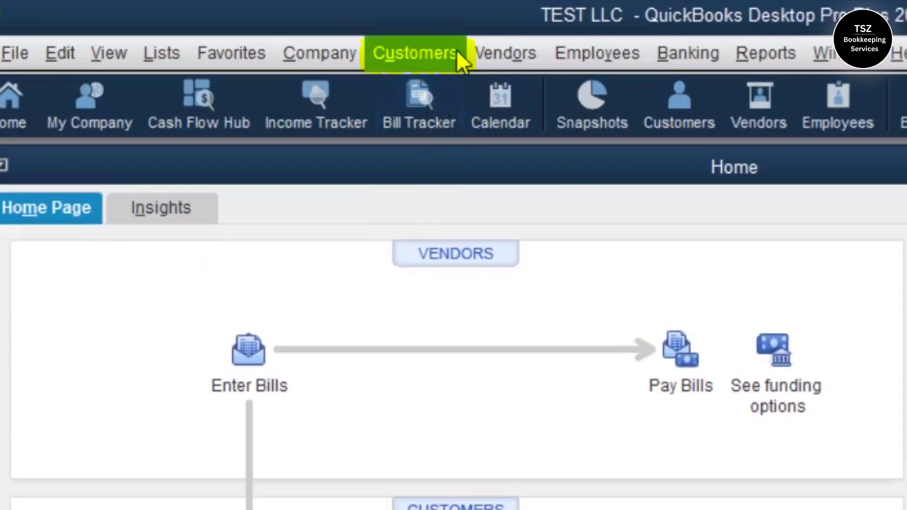
left_click(308, 23)
left_click(309, 40)
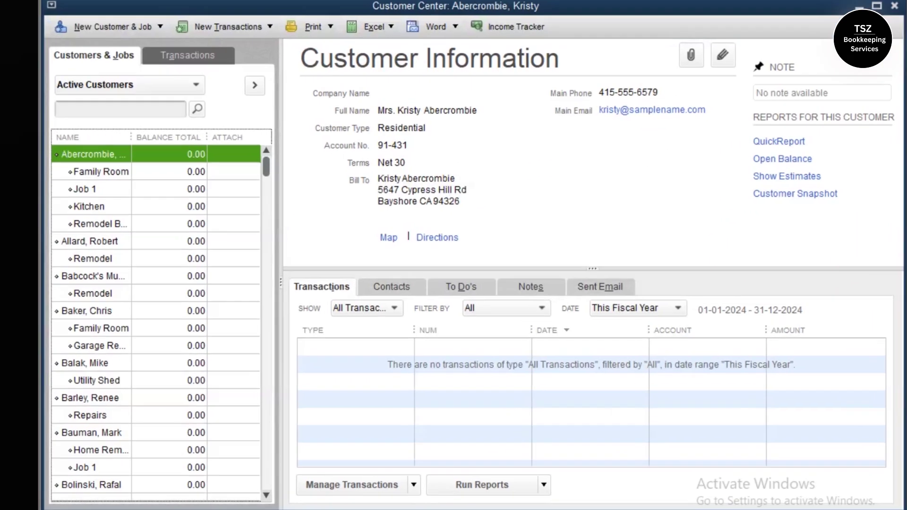
left_click_drag(254, 138, 254, 126)
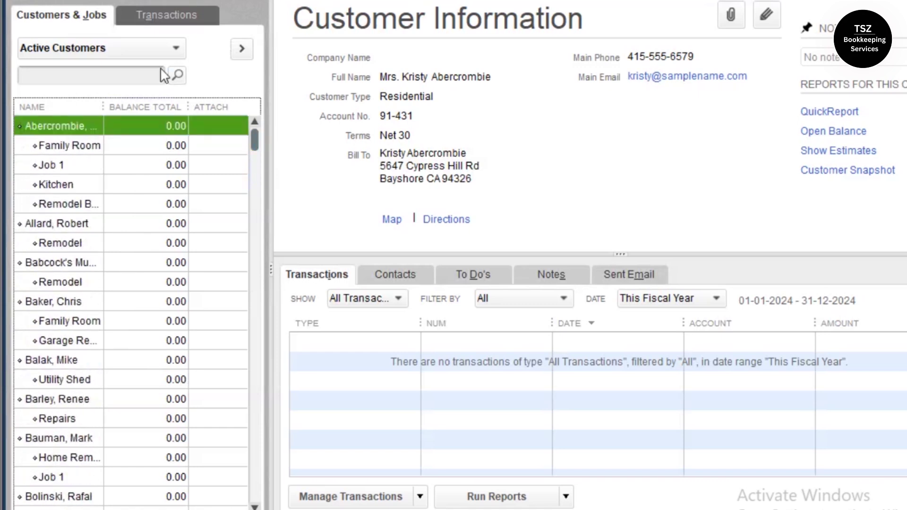
left_click(139, 51)
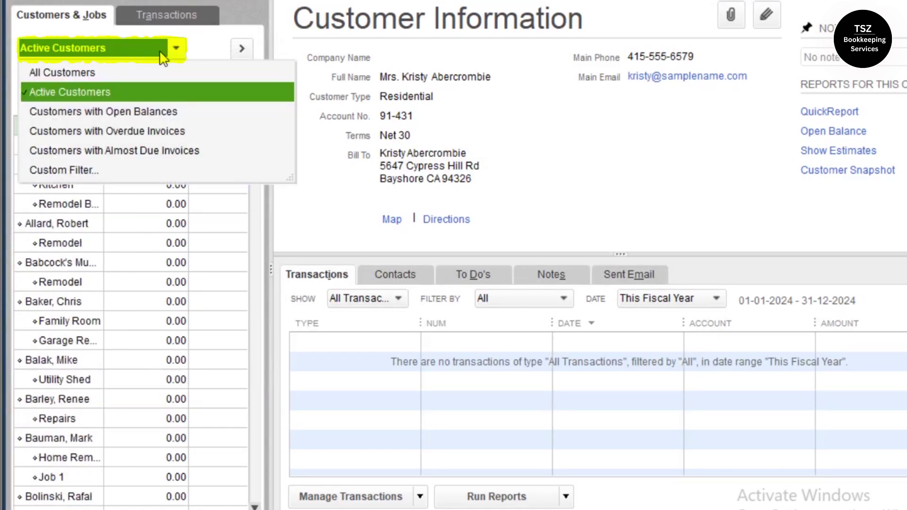
left_click(99, 75)
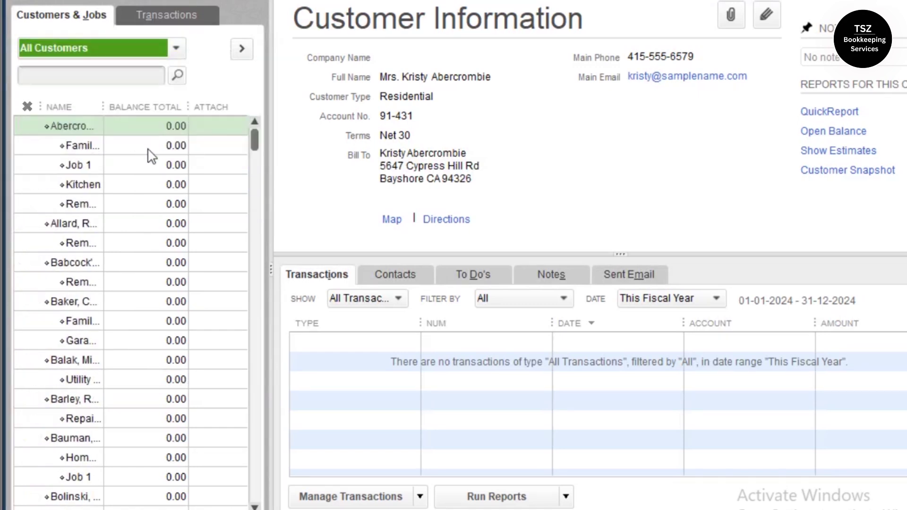
Review imported customer details and the Utility Shed and Burch Room Addition jobs
left_click_drag(254, 137, 255, 189)
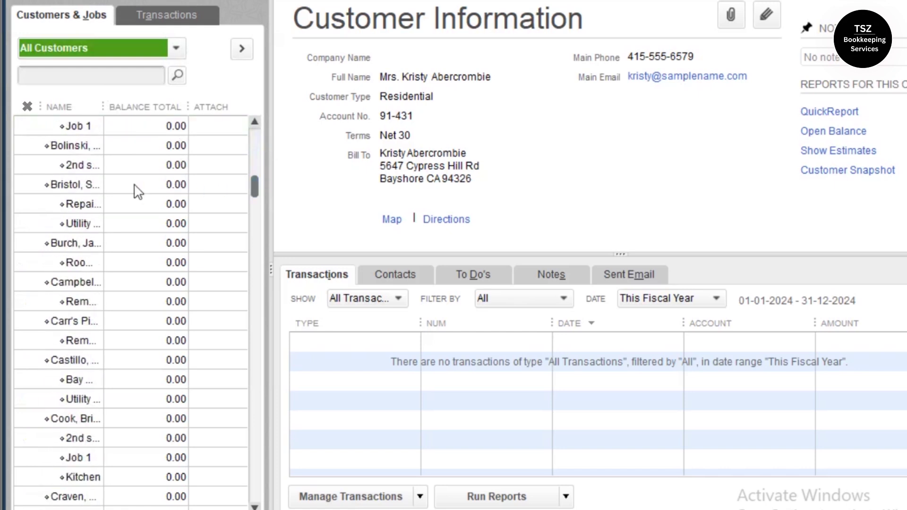
left_click(117, 184)
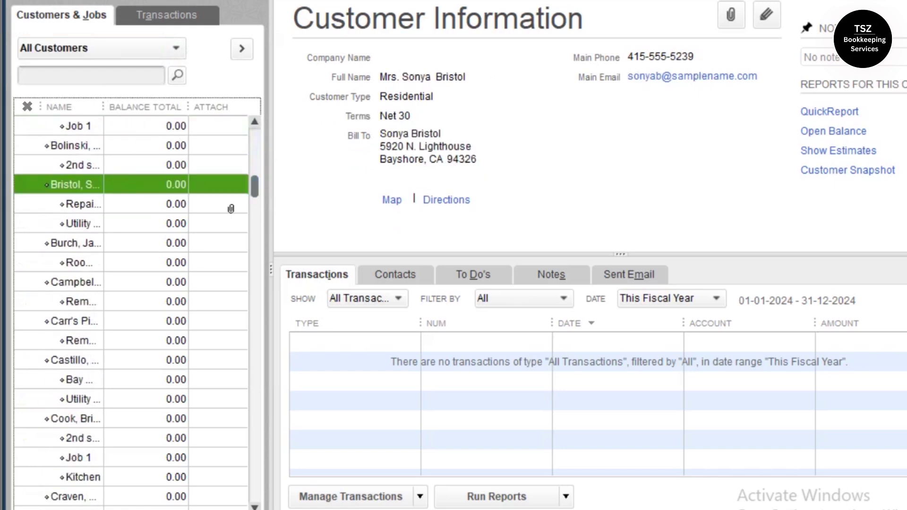
left_click(107, 223)
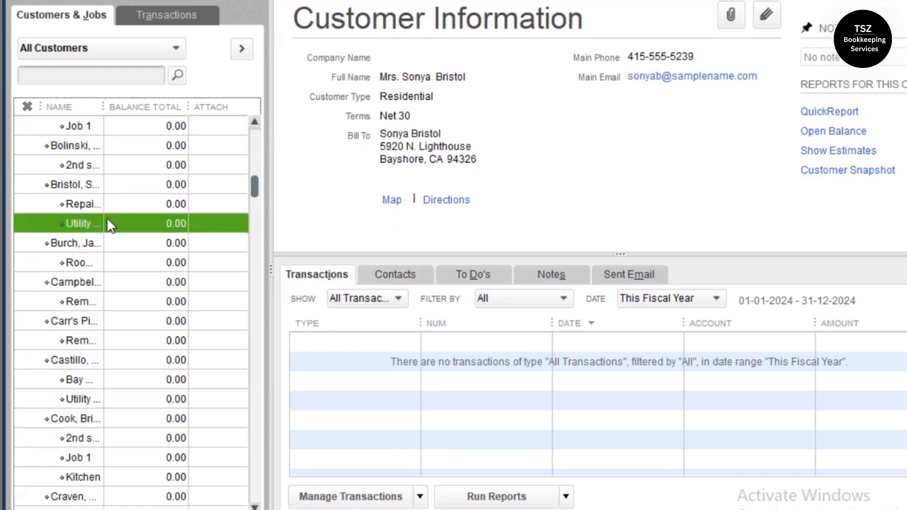
left_click(115, 261)
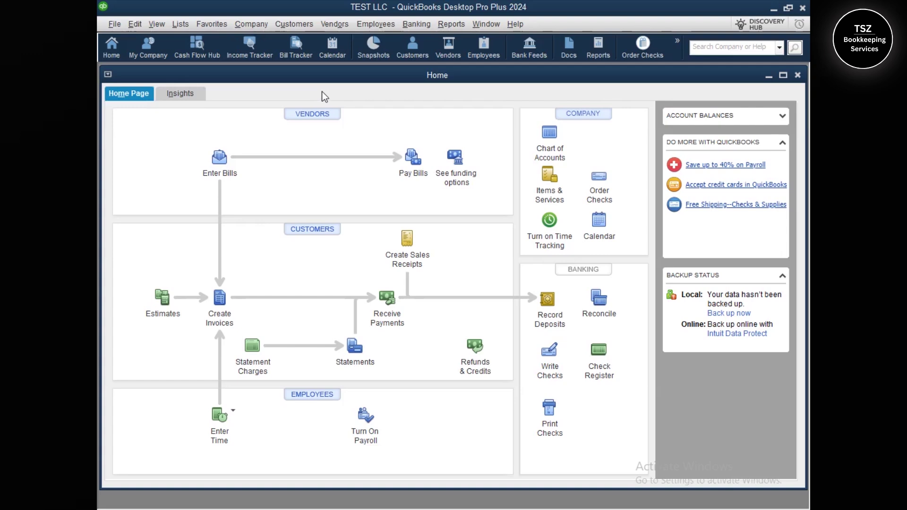
Filter the Vendor Center to All Vendors and confirm TEST LLC's vendor list is empty
left_click(335, 24)
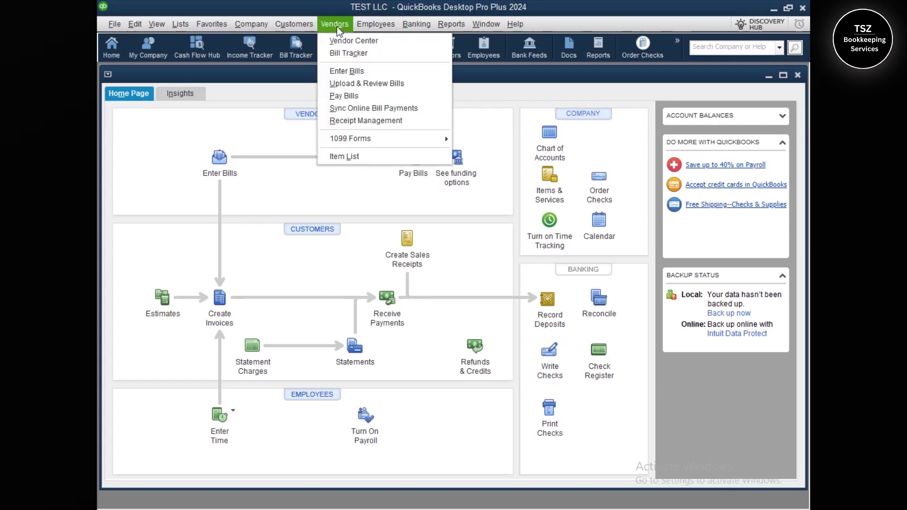
left_click(340, 40)
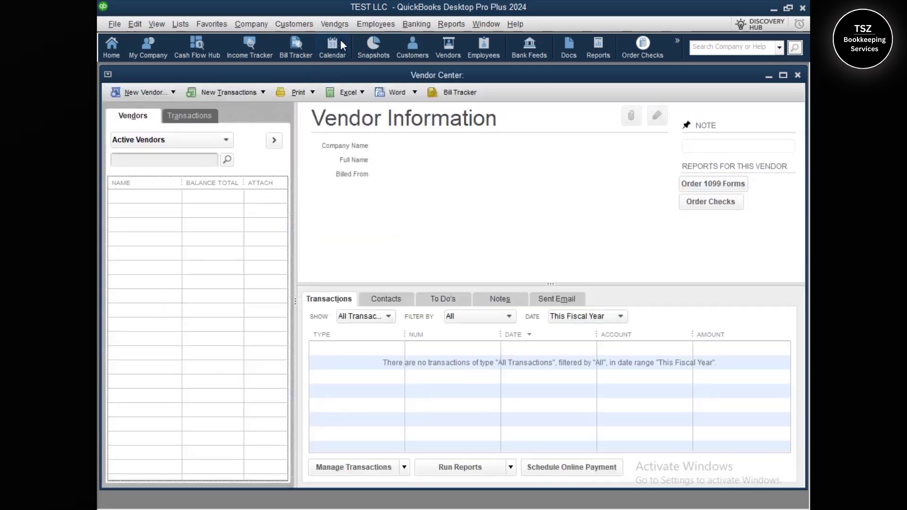
left_click(184, 139)
left_click(175, 156)
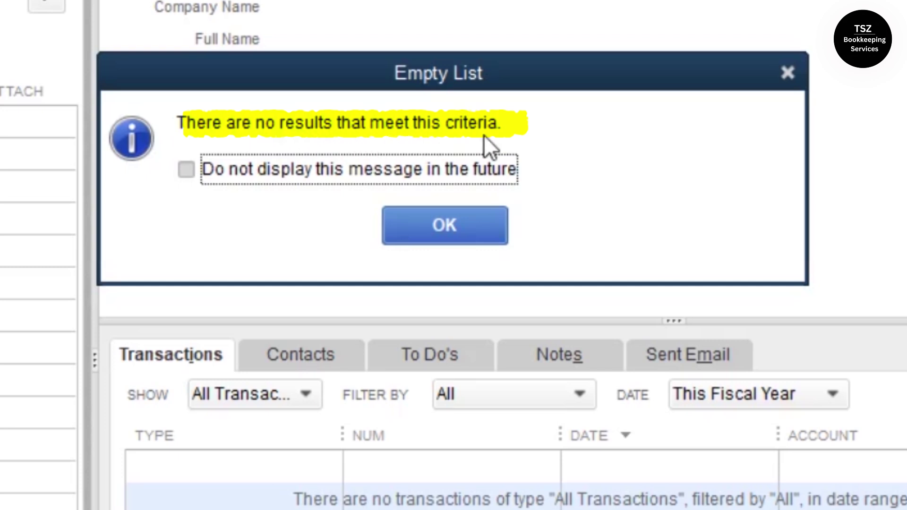
left_click(444, 225)
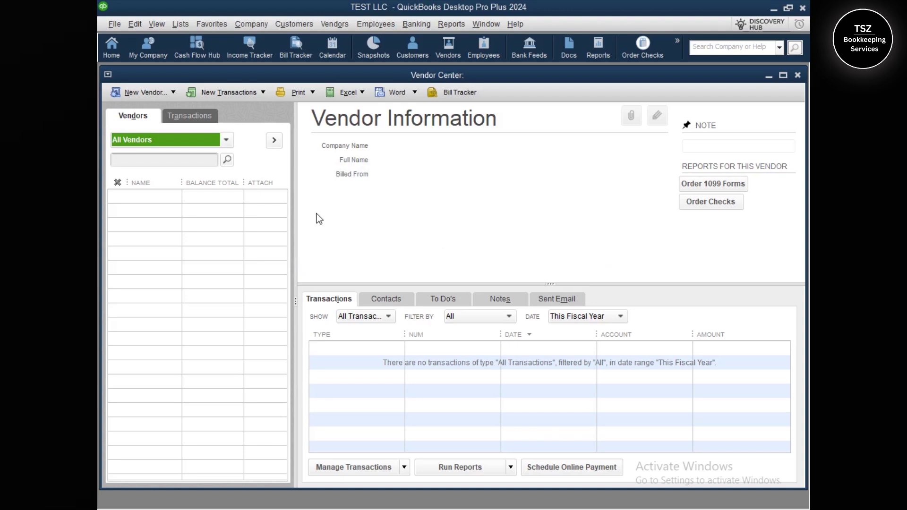
left_click(114, 26)
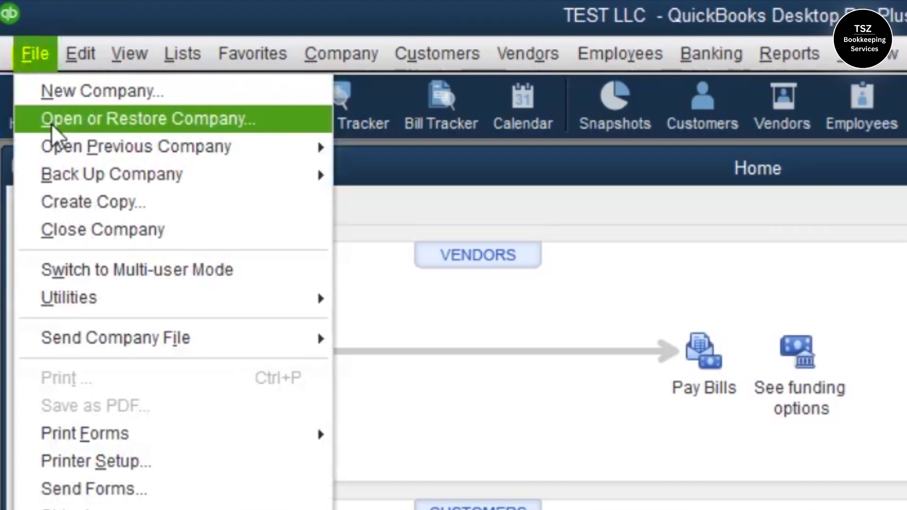
Open the Sample Rock Castle Construction company from previous companies and acknowledge the sample notice
mouse_move(90, 156)
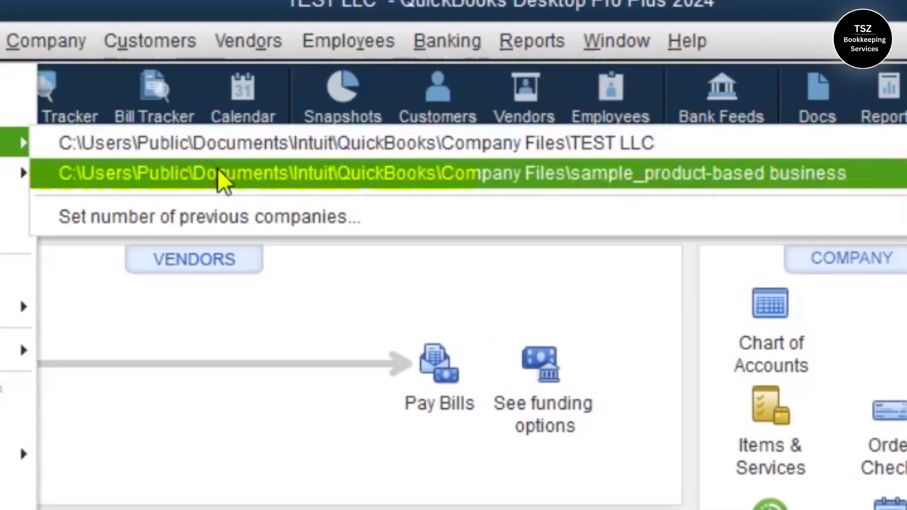
left_click(218, 172)
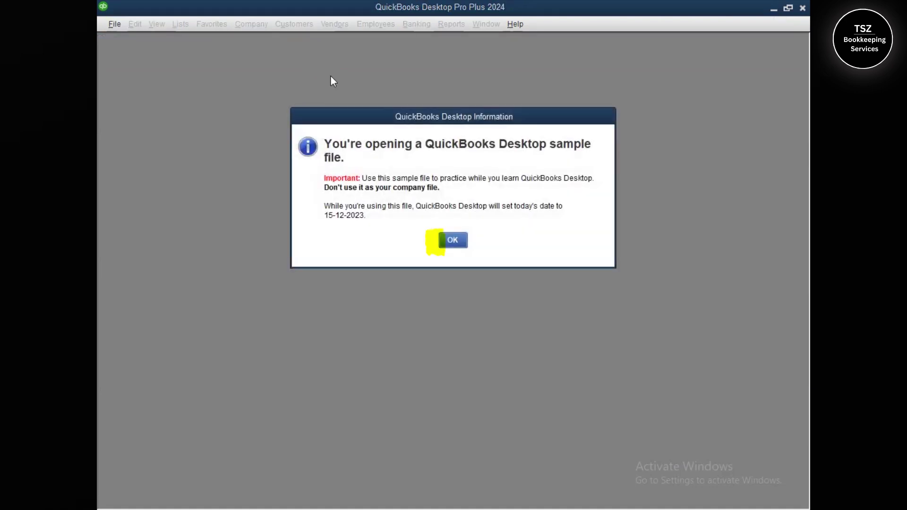
left_click(466, 243)
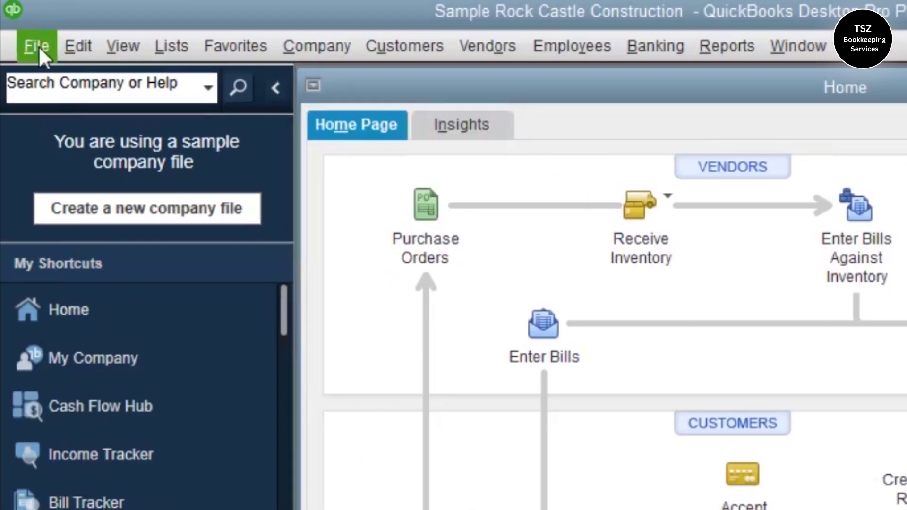
left_click(38, 46)
Export the Vendor List to an IIF file named 'Vendors' on the Desktop
mouse_move(86, 274)
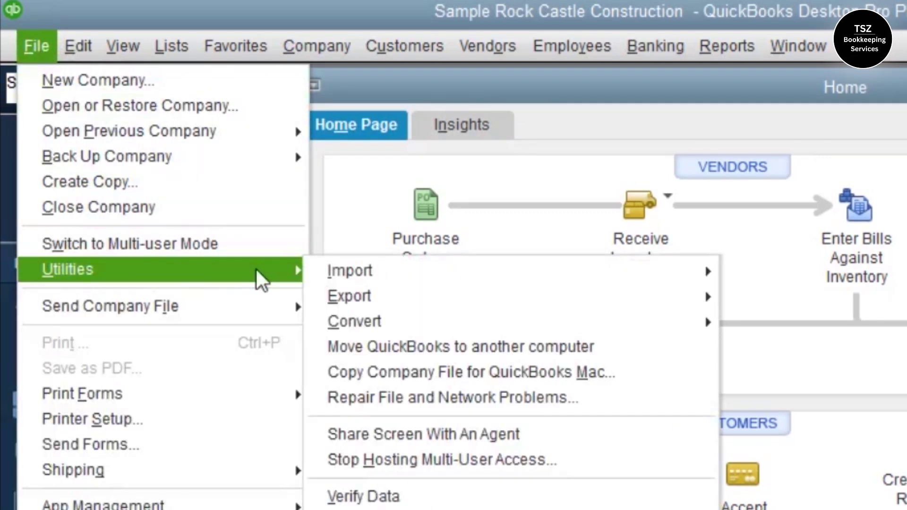
mouse_move(513, 298)
left_click(774, 298)
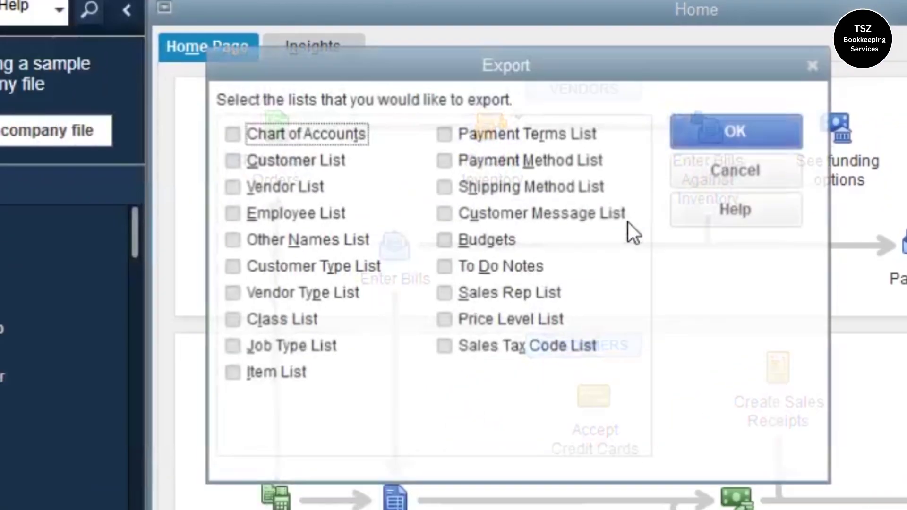
left_click(230, 187)
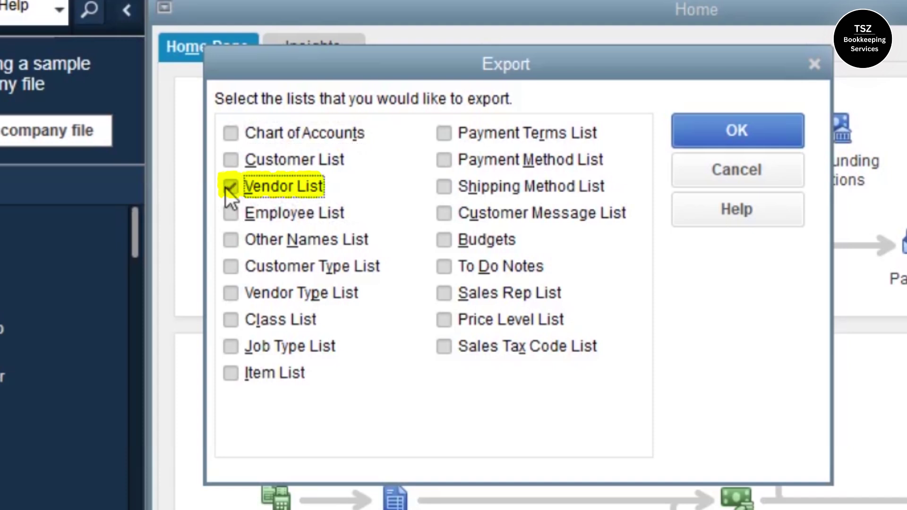
left_click(747, 132)
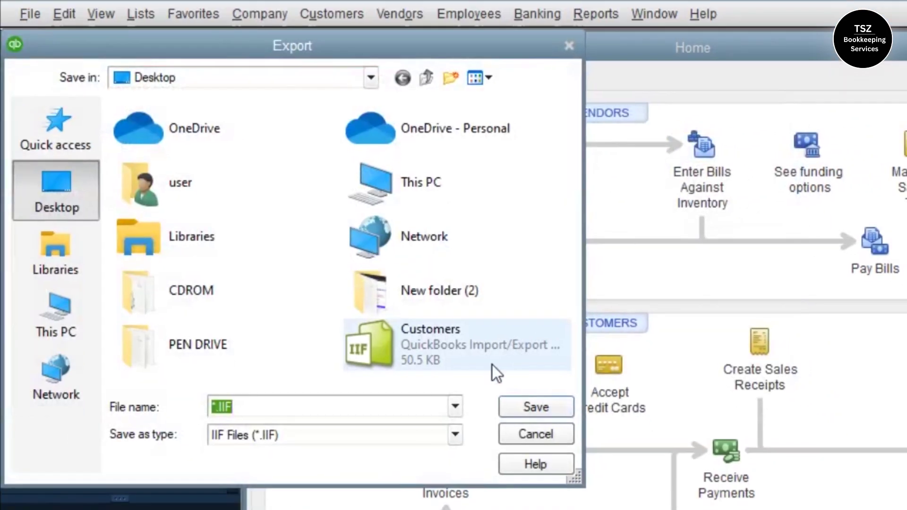
type("Ve")
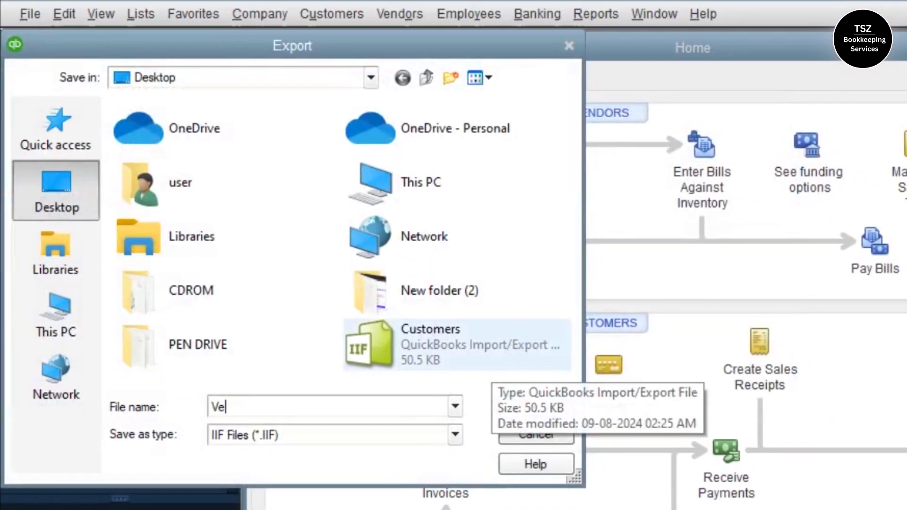
type("ndors")
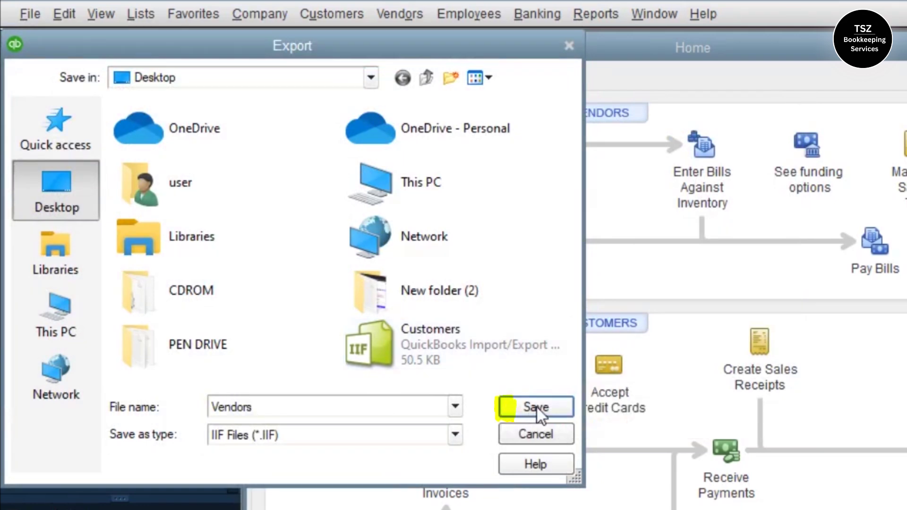
left_click(536, 407)
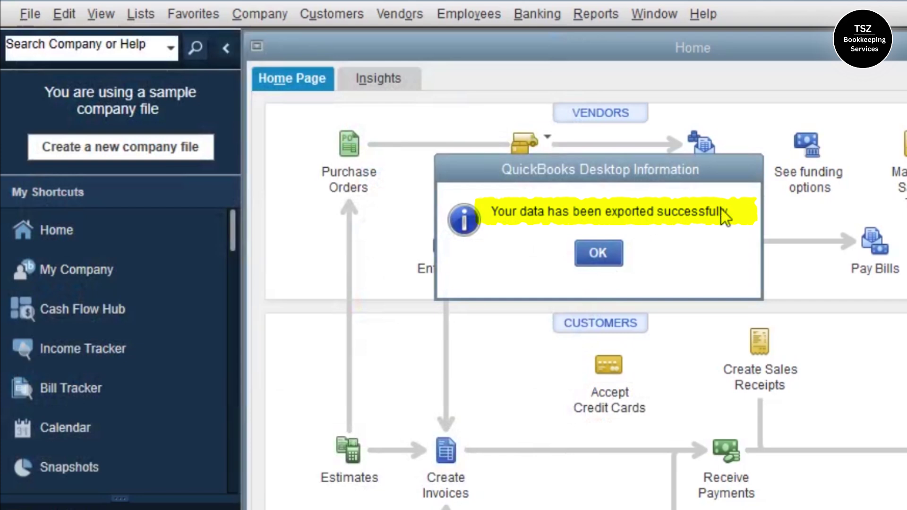
left_click(605, 249)
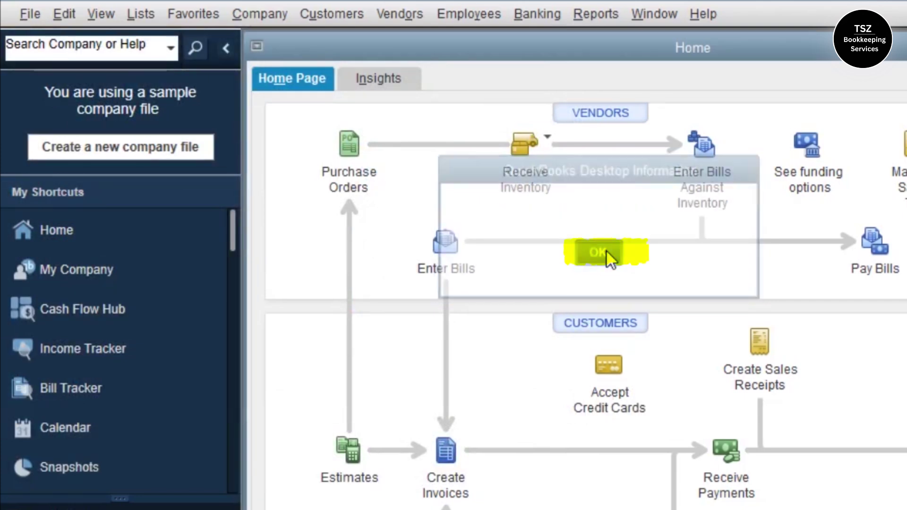
Reopen the Lists to IIF Files export and close it without exporting anything
left_click(22, 11)
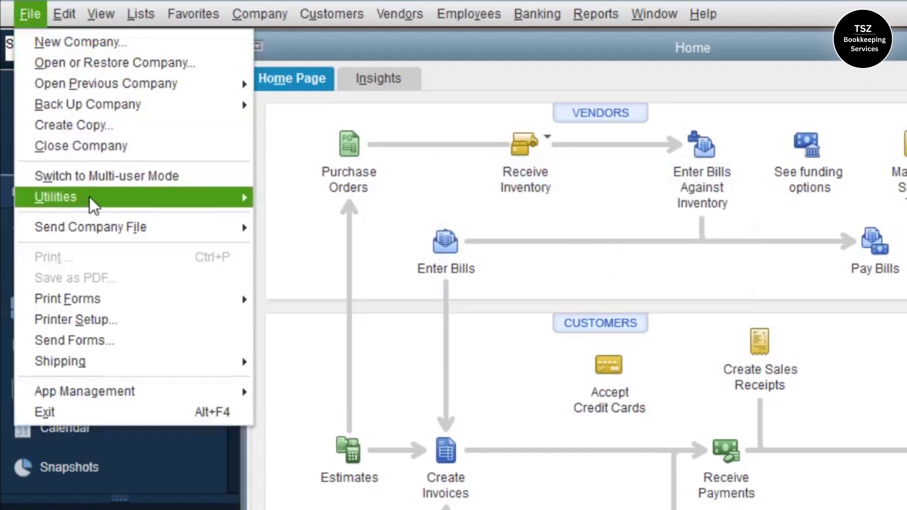
mouse_move(180, 197)
mouse_move(500, 215)
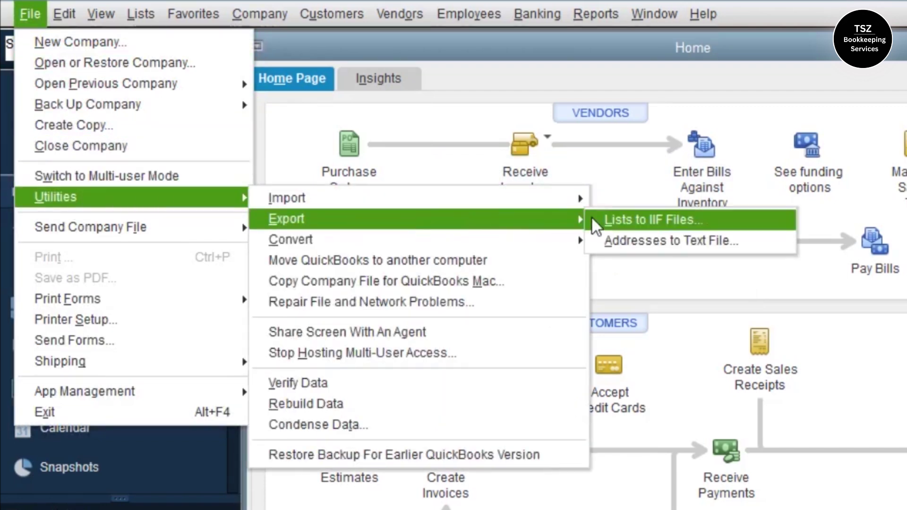
left_click(611, 218)
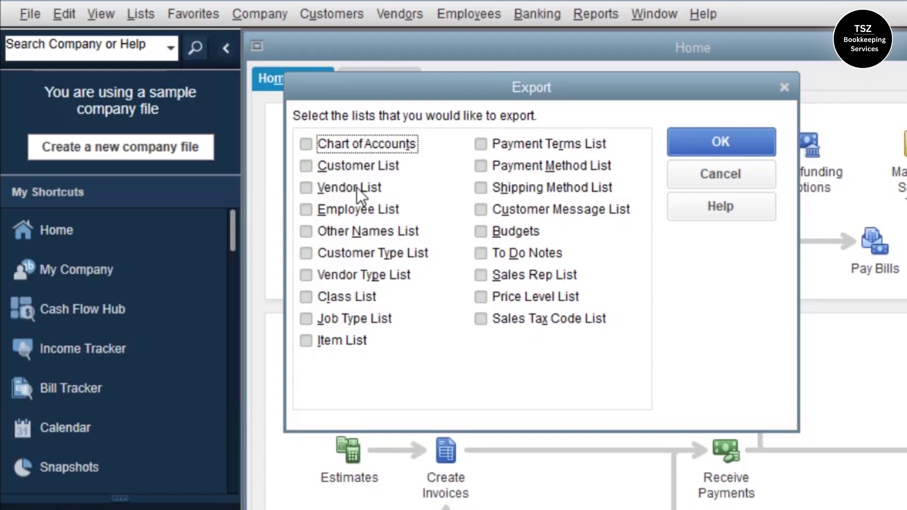
left_click(784, 88)
left_click(28, 13)
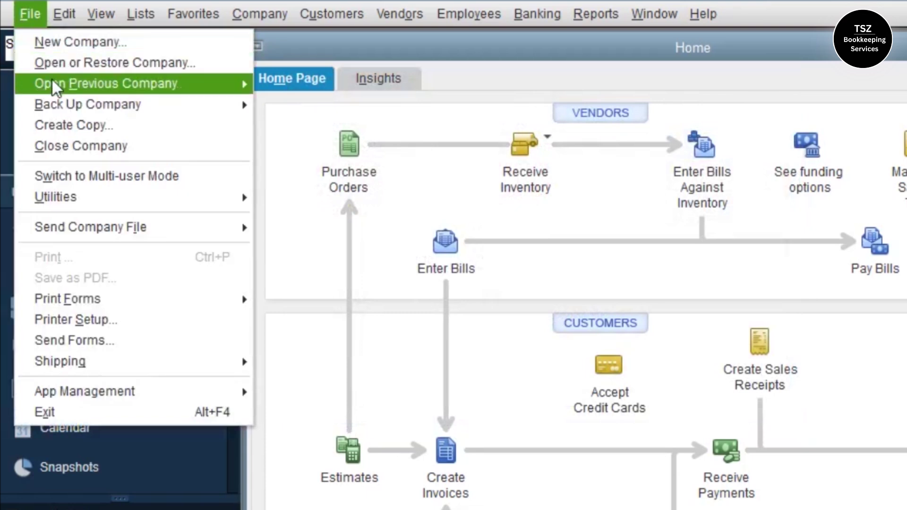
Reopen the TEST LLC company file from the recent companies list
left_click(26, 16)
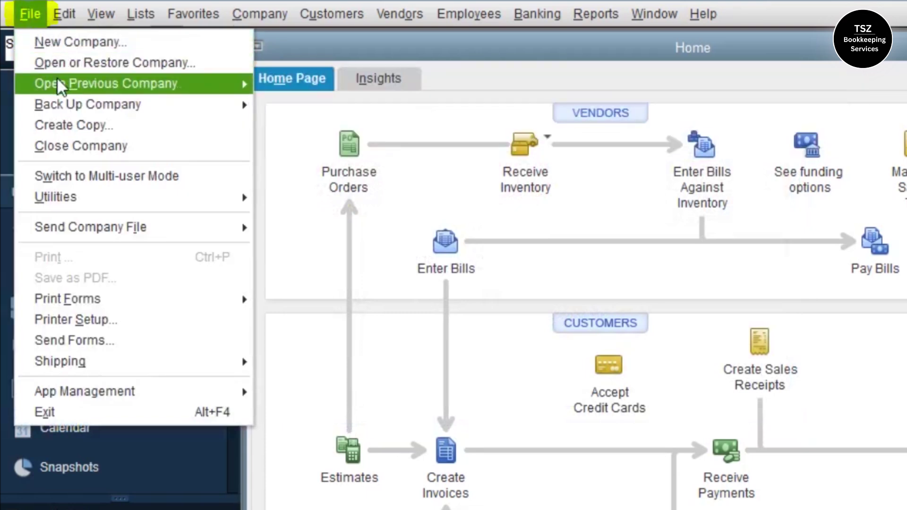
left_click(159, 85)
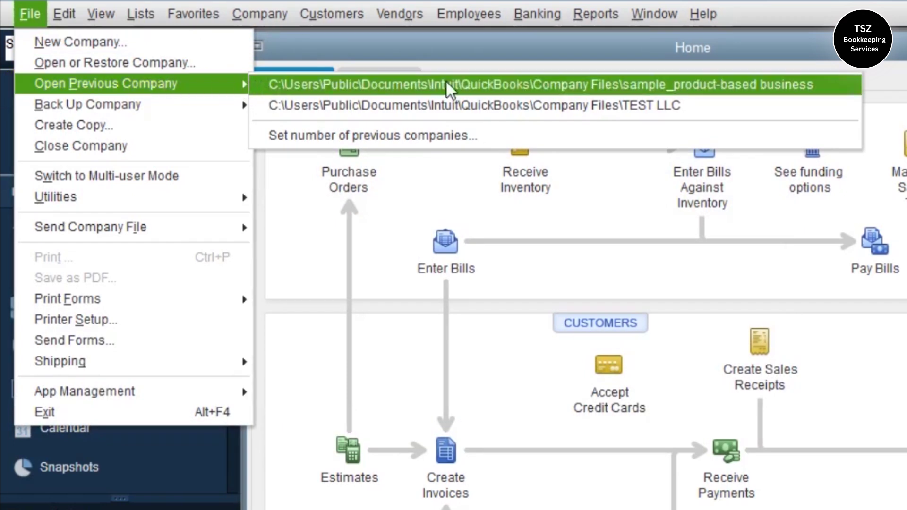
left_click(626, 108)
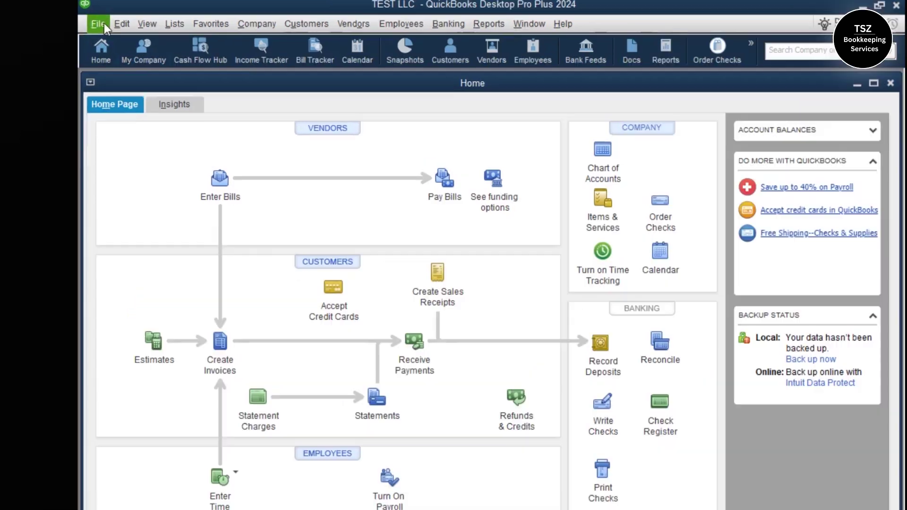
Filter the Vendor Center to All Vendors, confirm it's empty, and close it
left_click(115, 24)
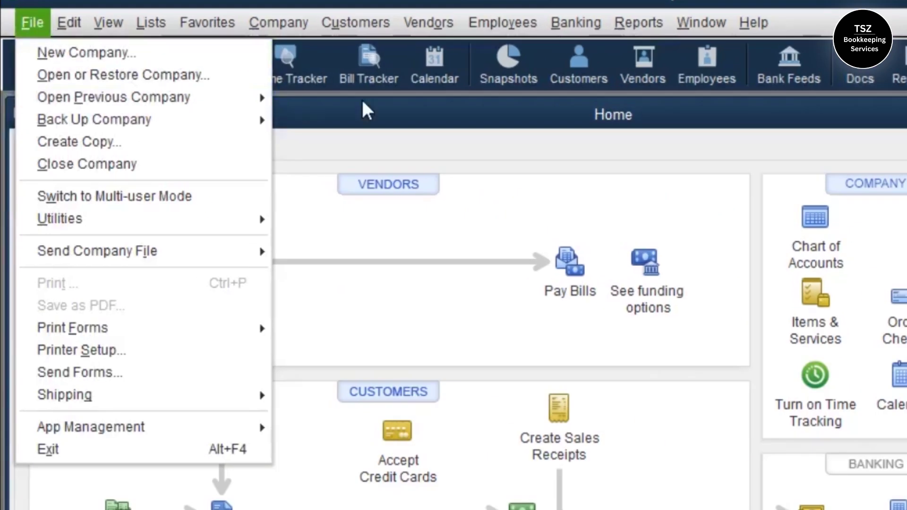
left_click(423, 22)
left_click(428, 24)
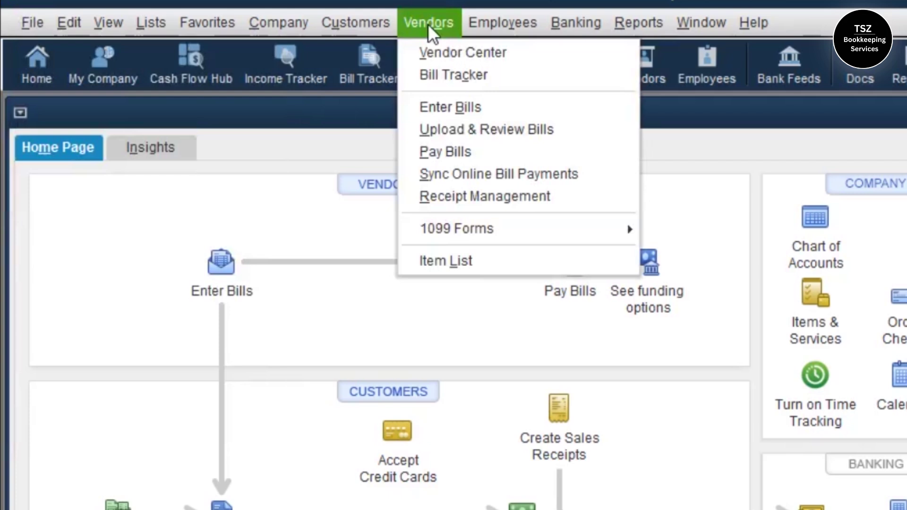
left_click(442, 53)
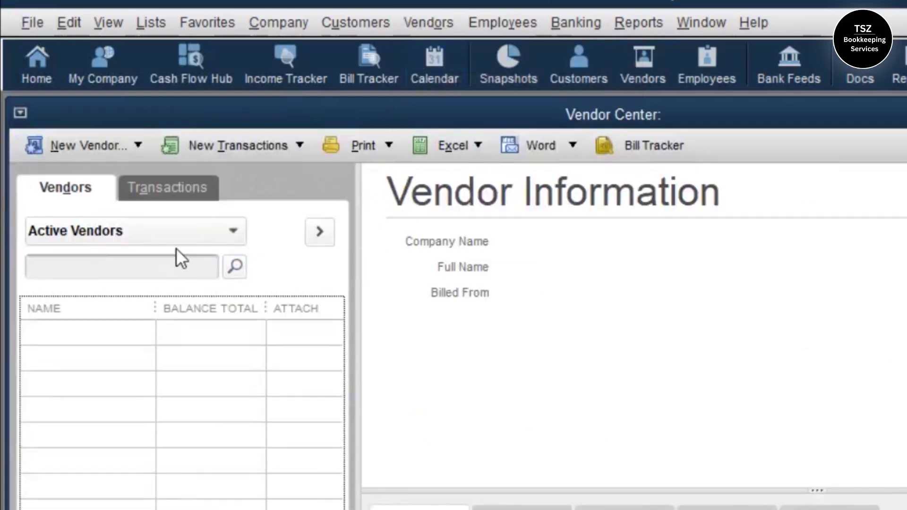
left_click(170, 229)
left_click(135, 263)
left_click(613, 418)
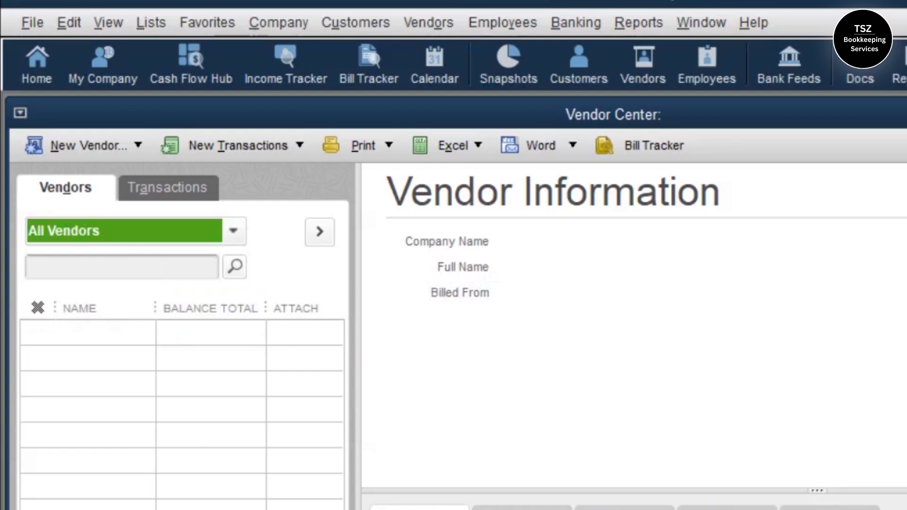
key("Escape")
left_click(29, 32)
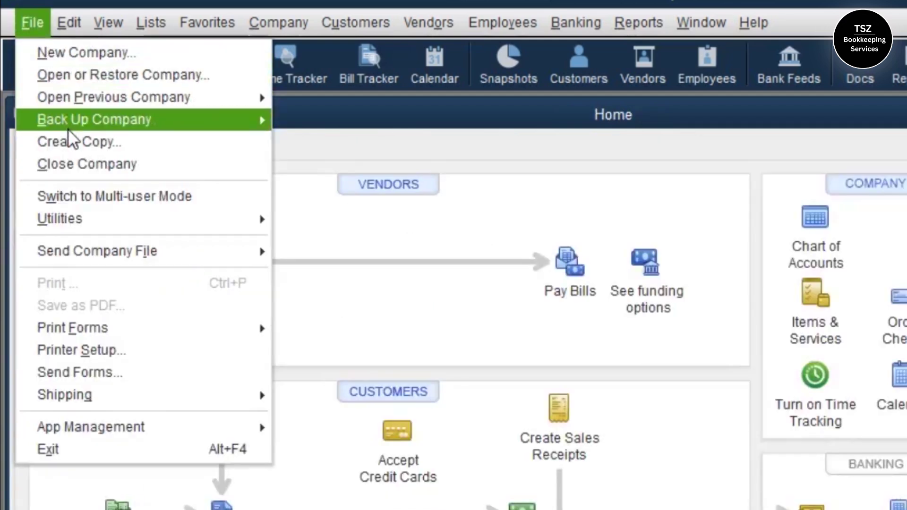
Import the Vendors IIF file from the Desktop with 'Import it for me' and acknowledge success
mouse_move(103, 221)
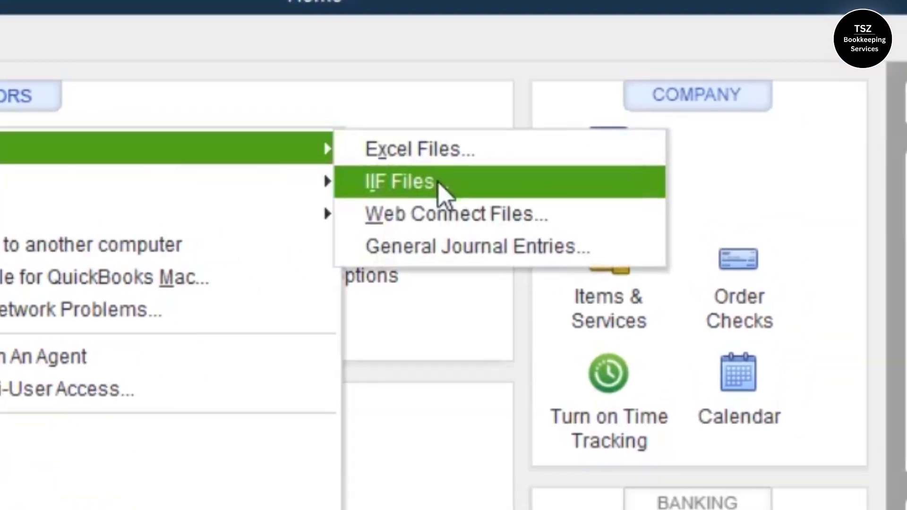
left_click(439, 189)
left_click(289, 236)
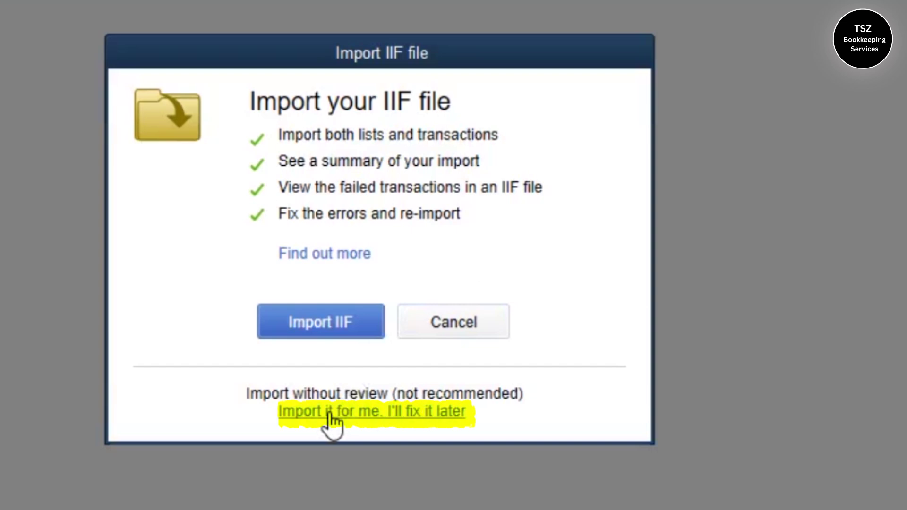
left_click(329, 412)
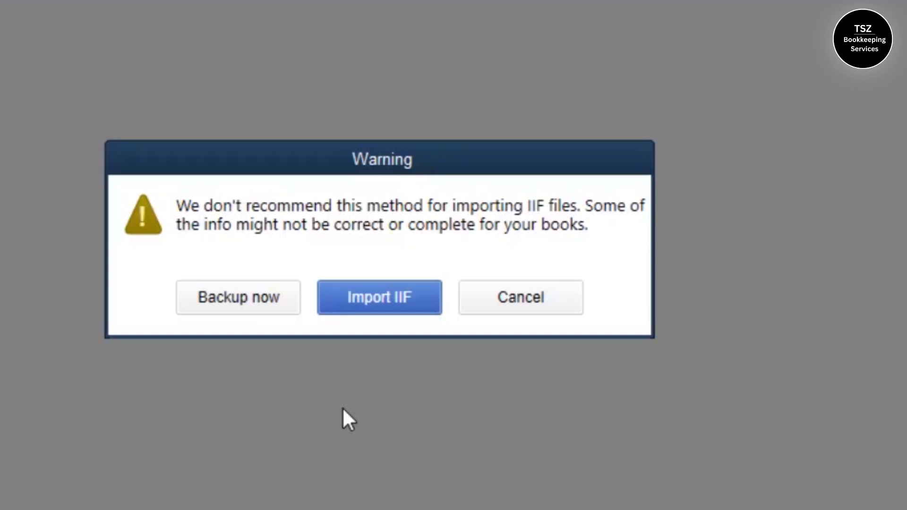
left_click(371, 310)
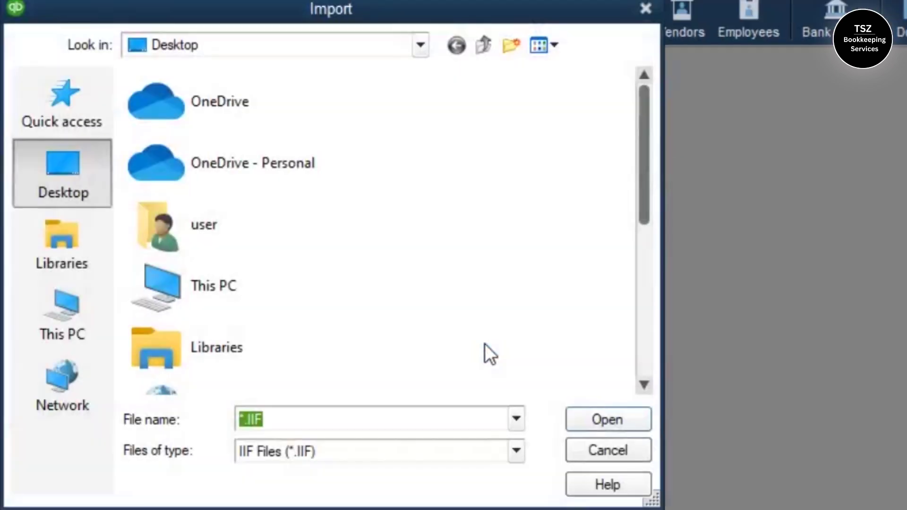
left_click_drag(643, 137, 641, 292)
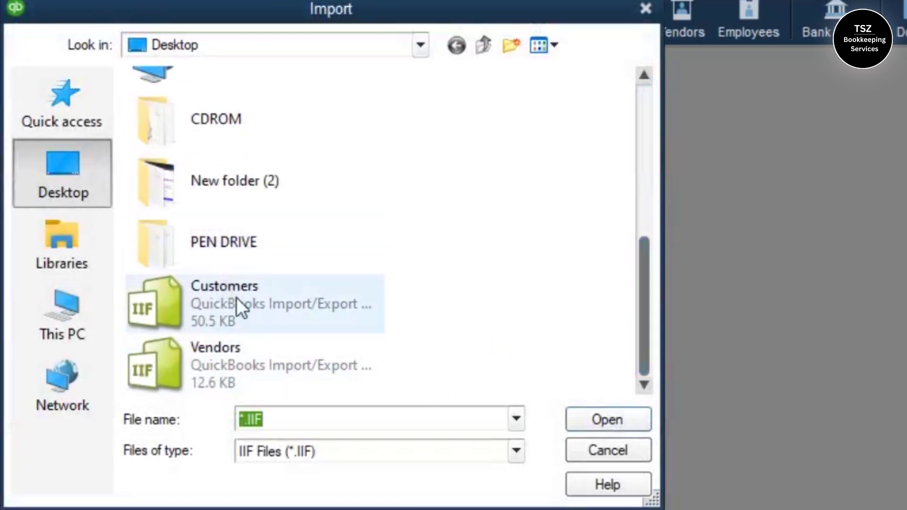
left_click(264, 382)
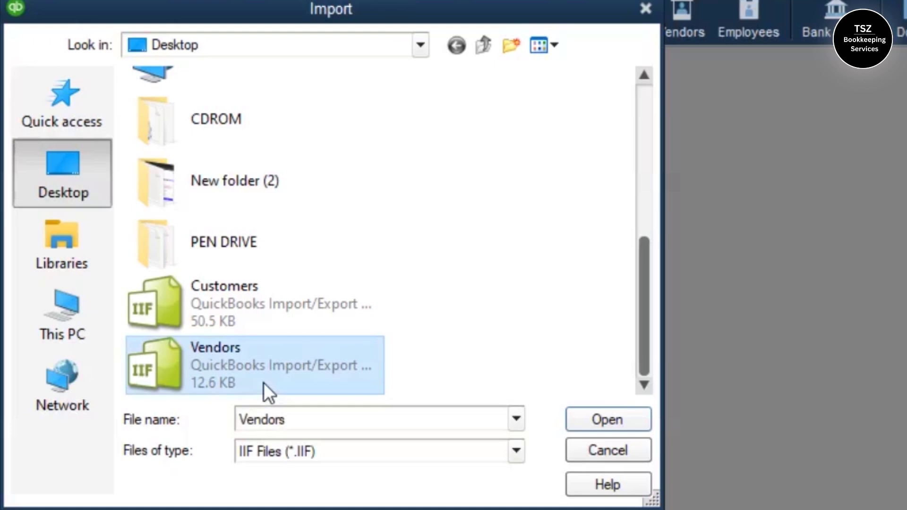
left_click(596, 414)
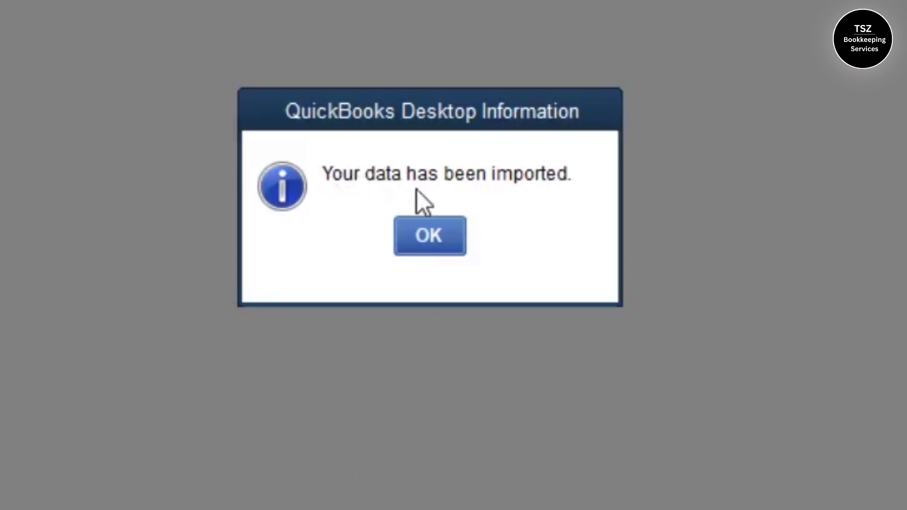
left_click(449, 237)
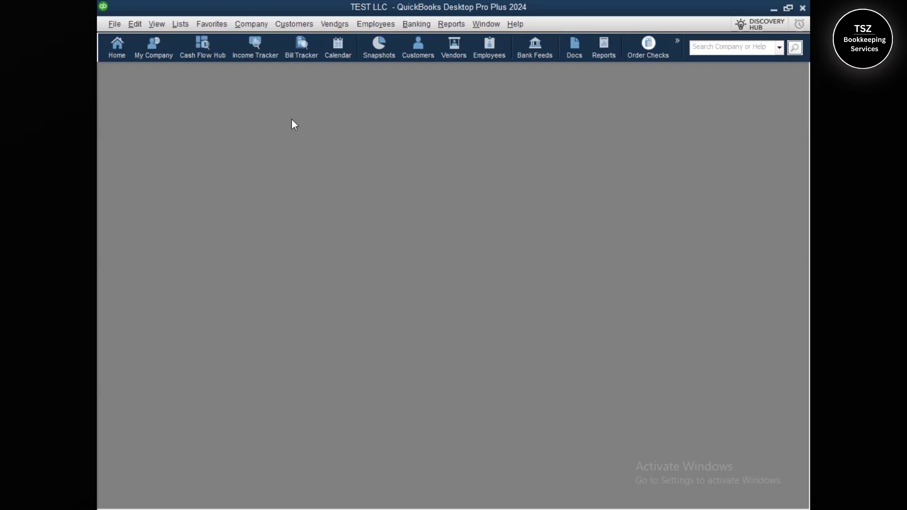
List All Vendors in the Vendor Center, view Davis Business Associates, then return Home
left_click(116, 57)
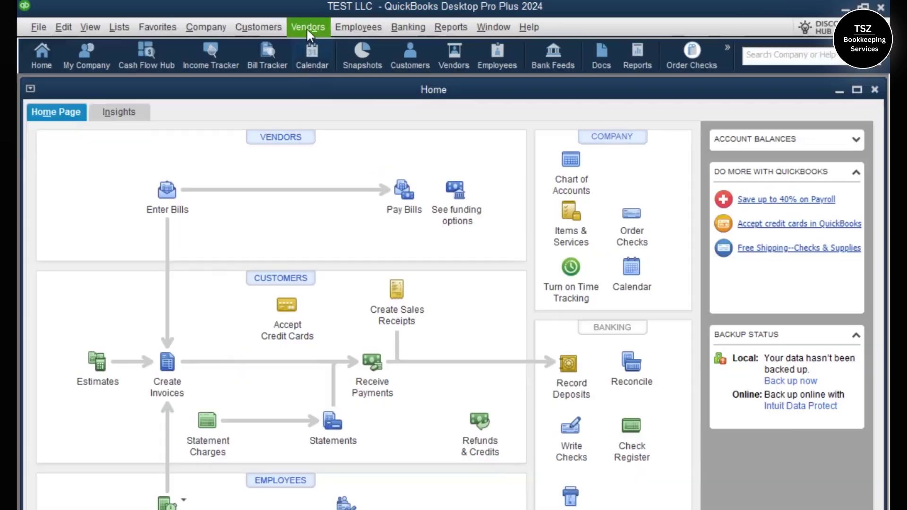
left_click(334, 24)
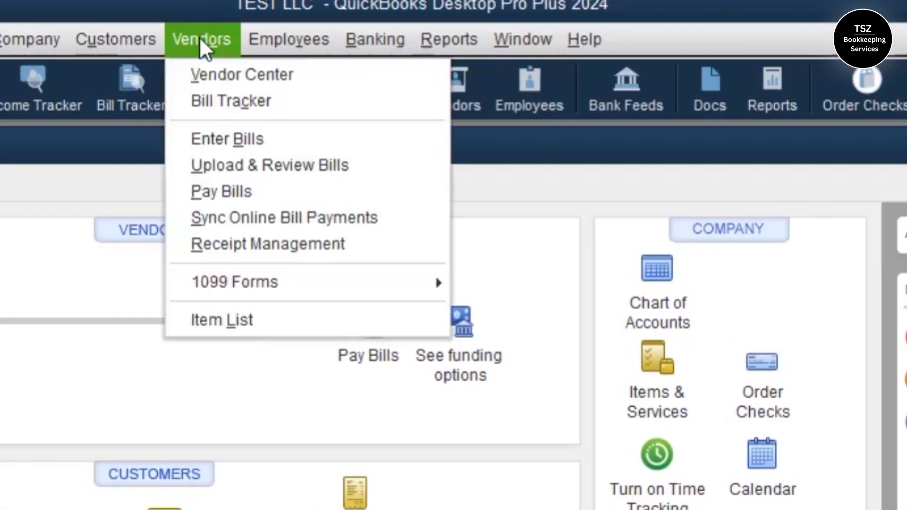
left_click(213, 78)
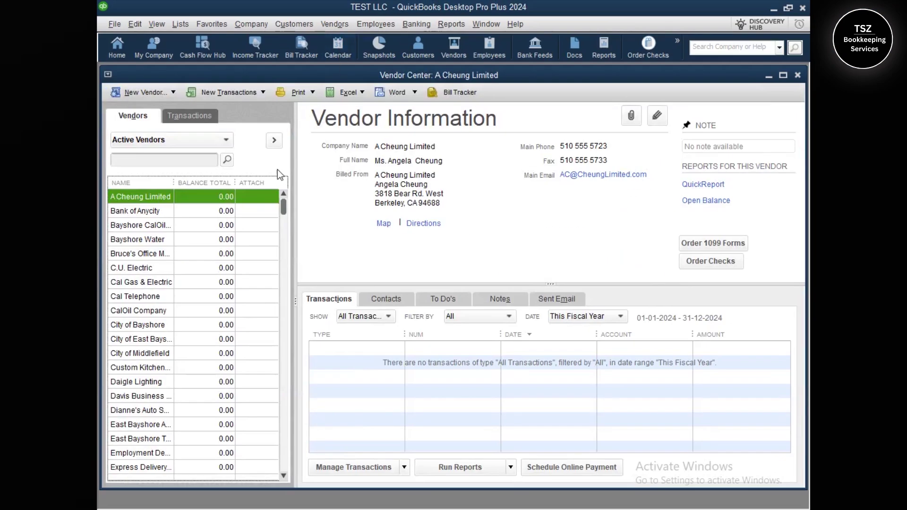
left_click_drag(284, 209, 167, 154)
left_click(157, 142)
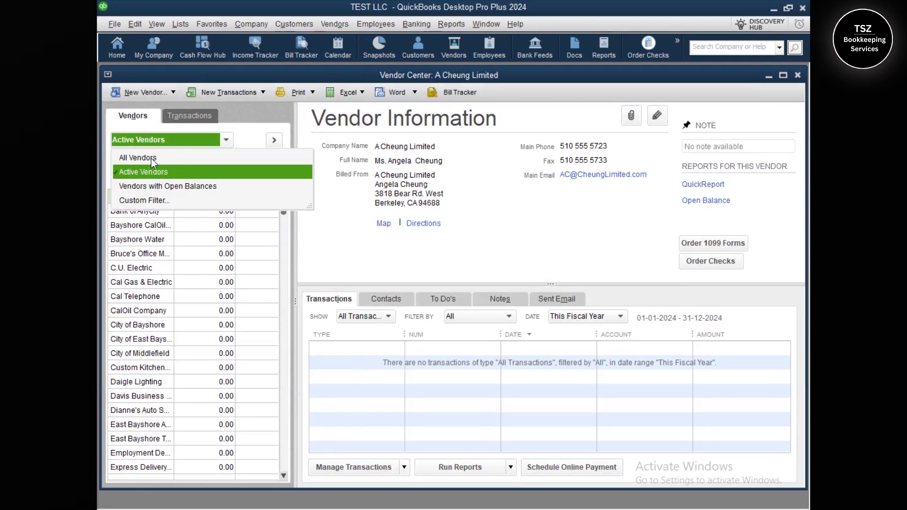
left_click(151, 158)
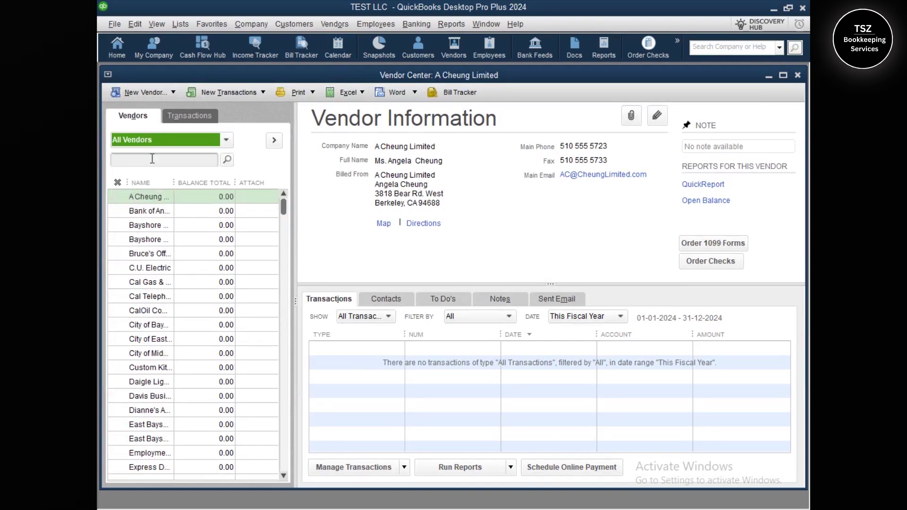
left_click_drag(284, 215, 283, 282)
left_click(158, 253)
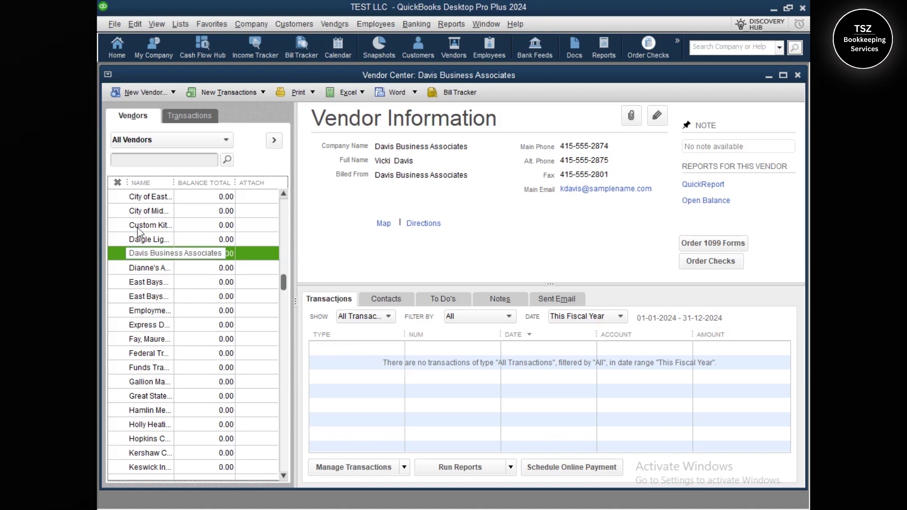
left_click(111, 54)
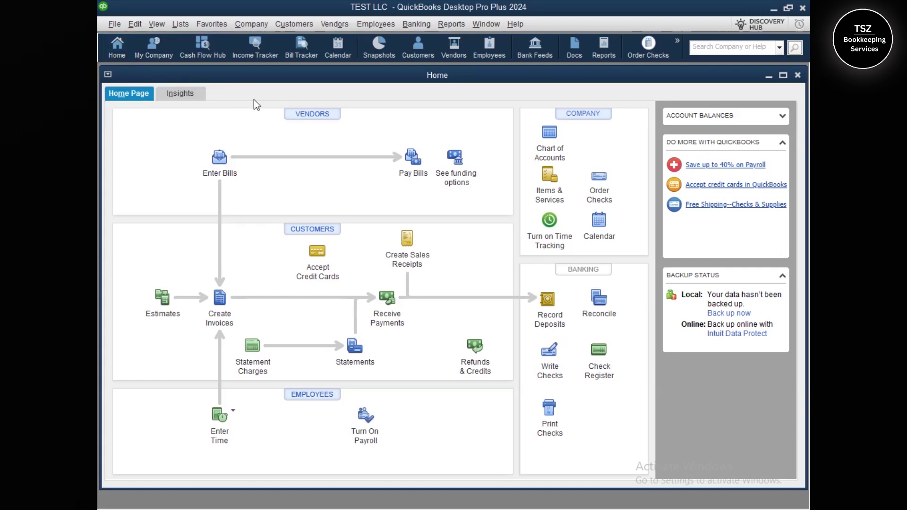
Minimise QuickBooks and highlight the wallpaper's website, phone number and email address lines
left_click(775, 9)
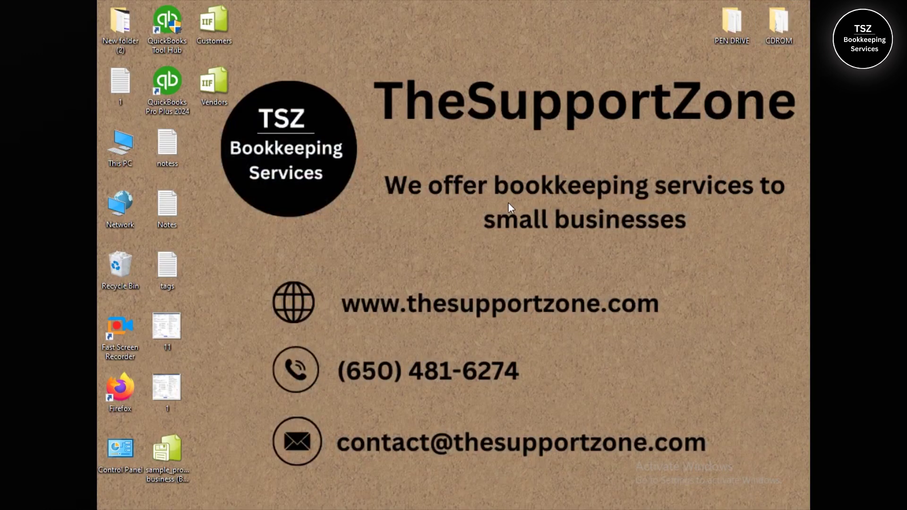
left_click_drag(265, 273, 679, 336)
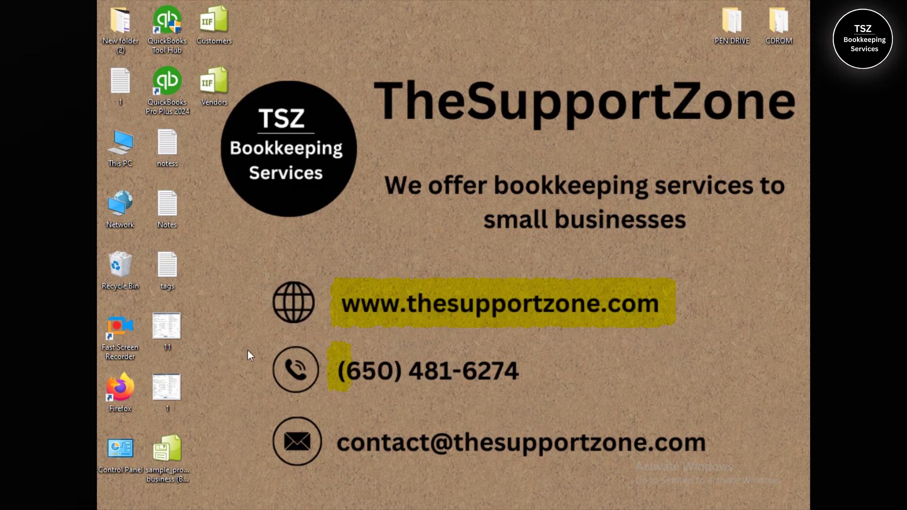
left_click_drag(308, 369, 557, 400)
left_click_drag(309, 426, 728, 471)
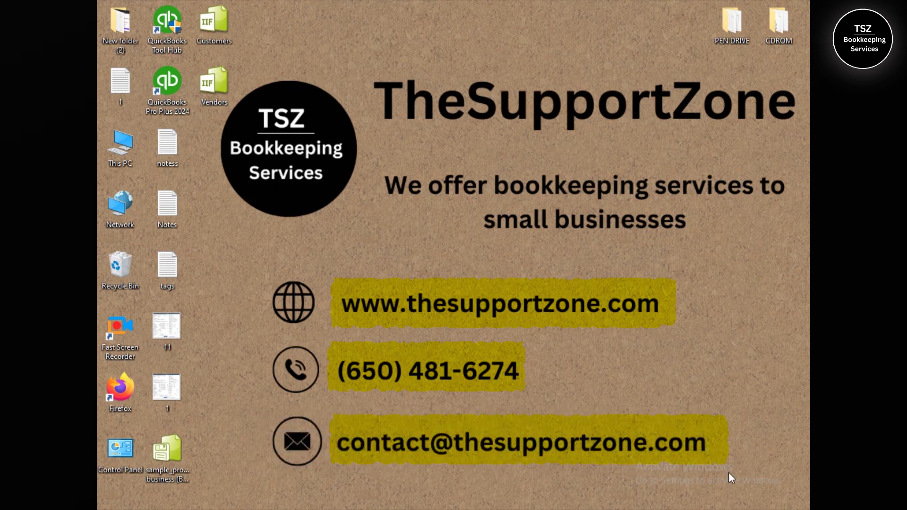